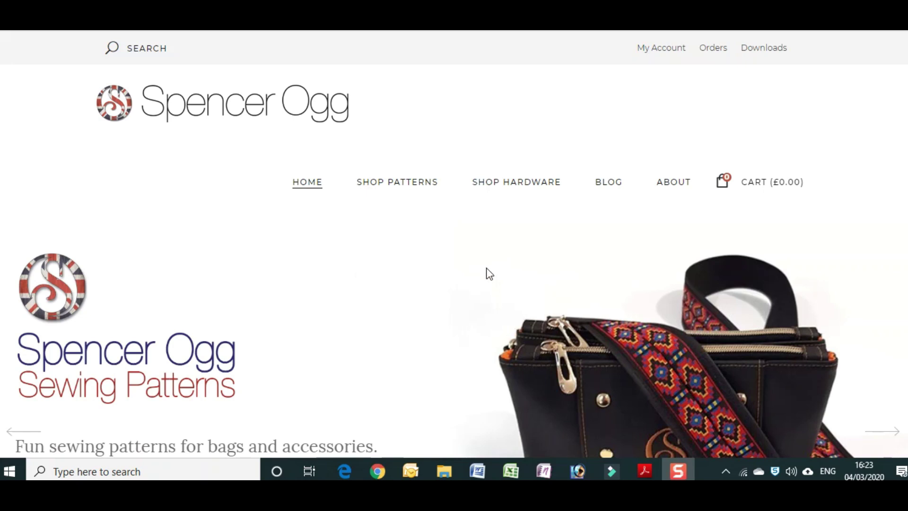
# - Open the SHOP PATTERNS page and browse its grid of sewing patterns
pyautogui.scroll(-3, 448, 228)
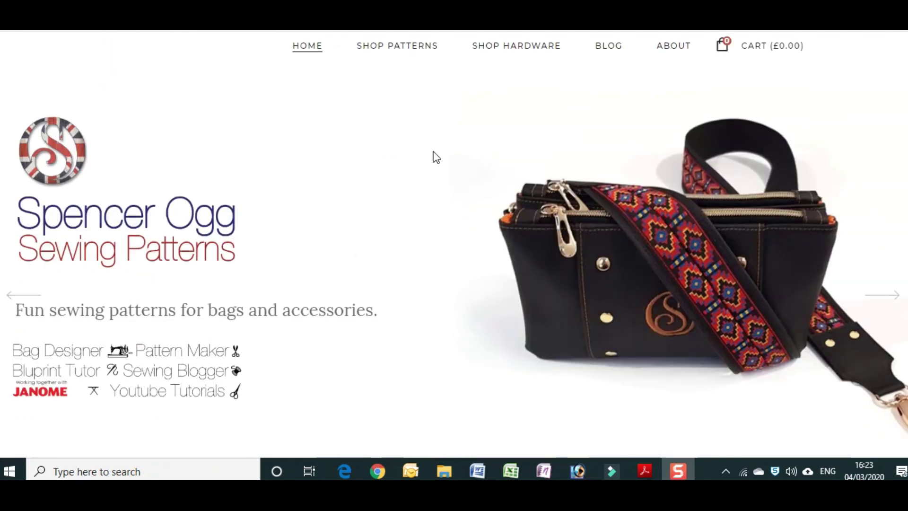
pyautogui.click(388, 46)
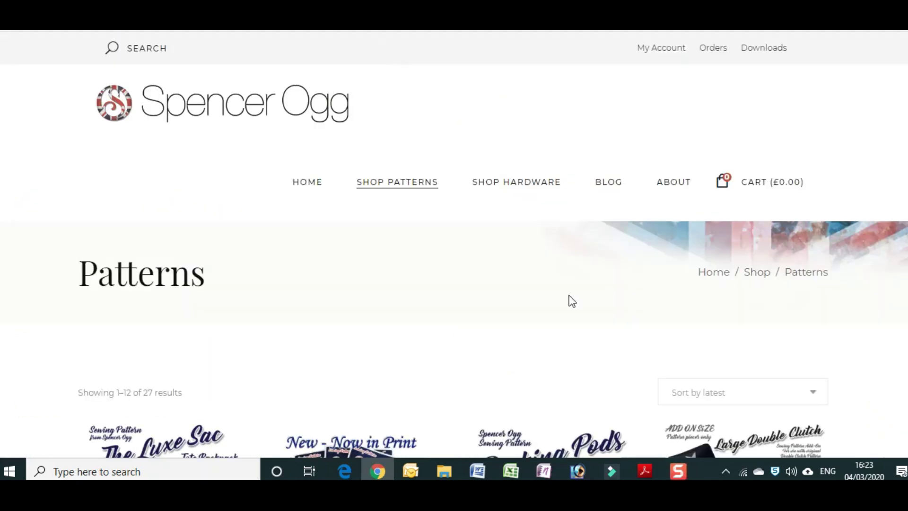
pyautogui.scroll(-4, 569, 302)
pyautogui.scroll(-3, 569, 297)
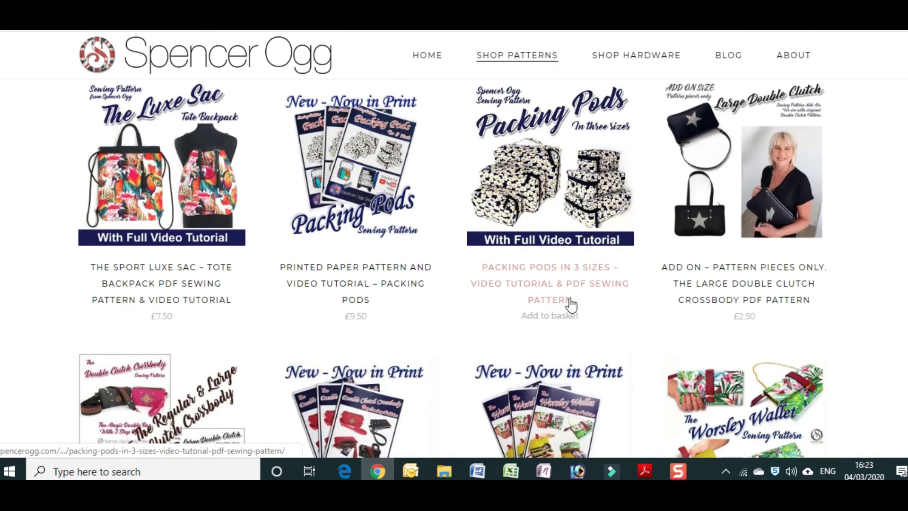
pyautogui.scroll(-5, 571, 305)
pyautogui.scroll(5, 567, 307)
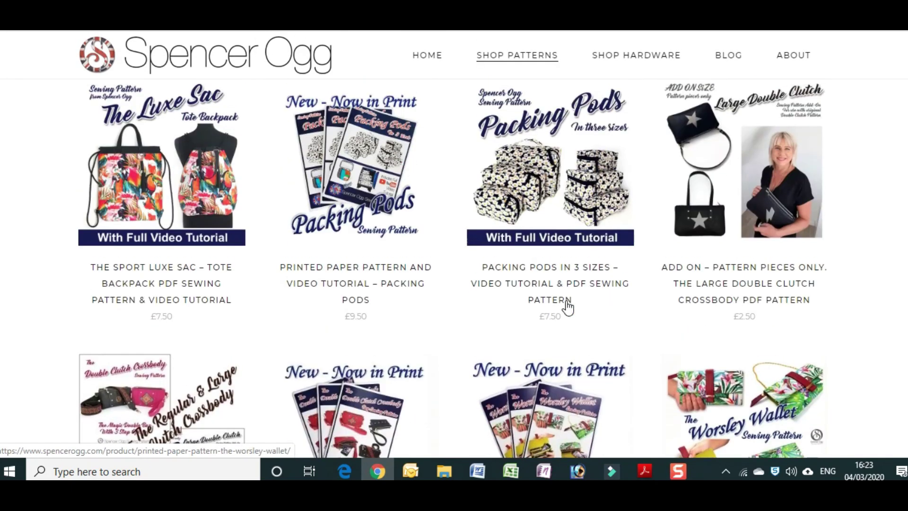
pyautogui.moveTo(568, 306)
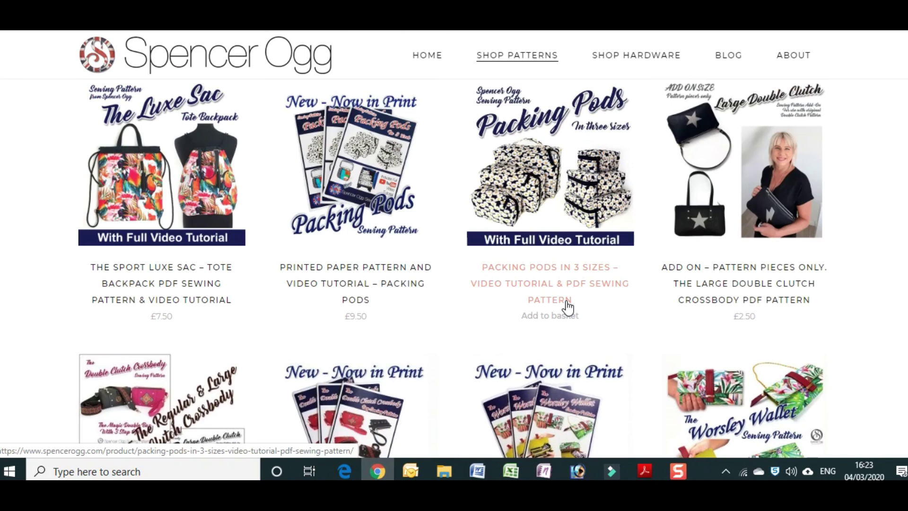
# - Scroll to the bottom of the pattern grid and go to page 2 (results 13–24)
pyautogui.scroll(-5, 568, 306)
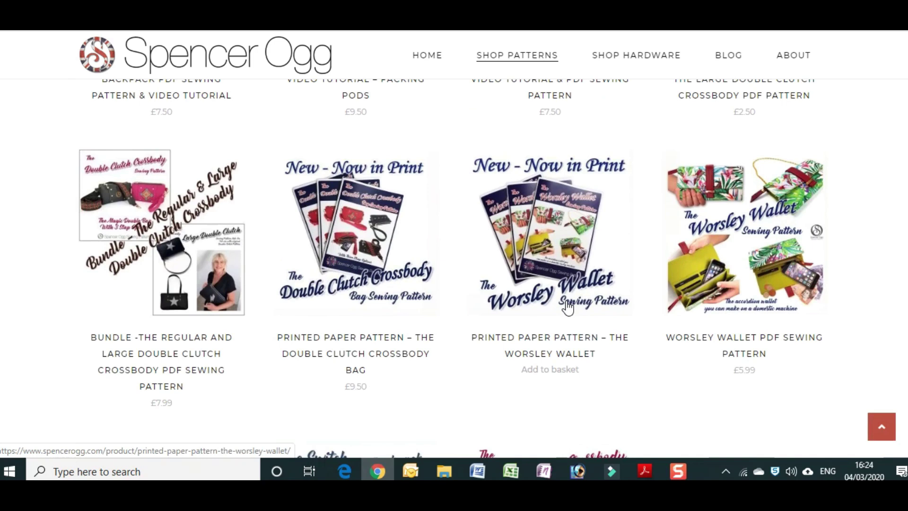
pyautogui.scroll(-3, 567, 306)
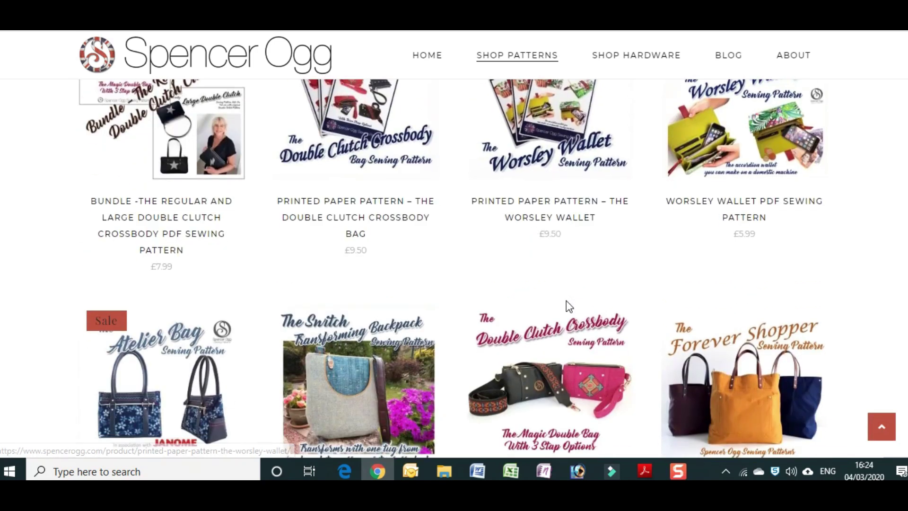
pyautogui.scroll(-2, 568, 307)
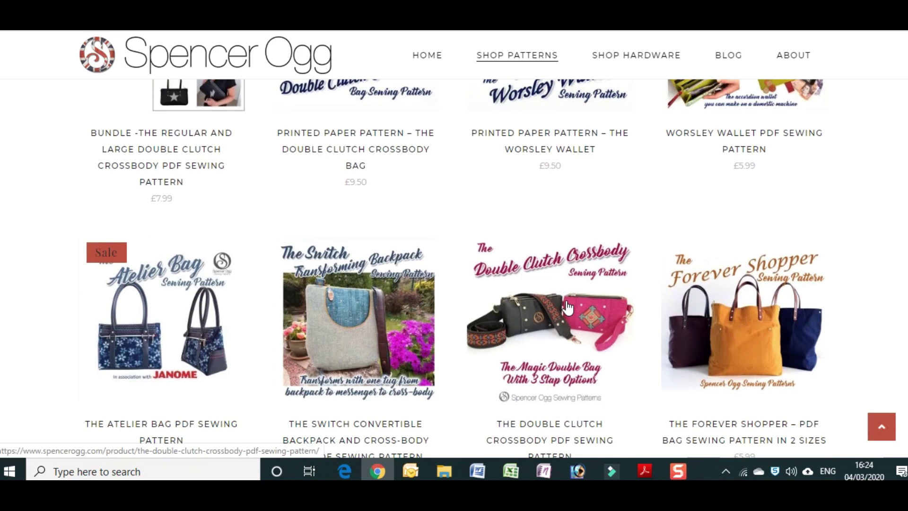
pyautogui.scroll(-2, 536, 304)
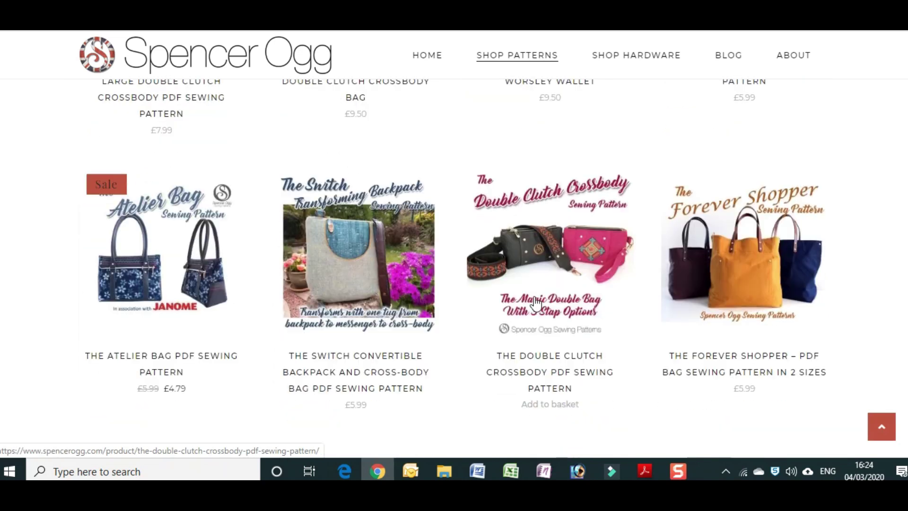
pyautogui.scroll(-4, 535, 304)
pyautogui.click(445, 331)
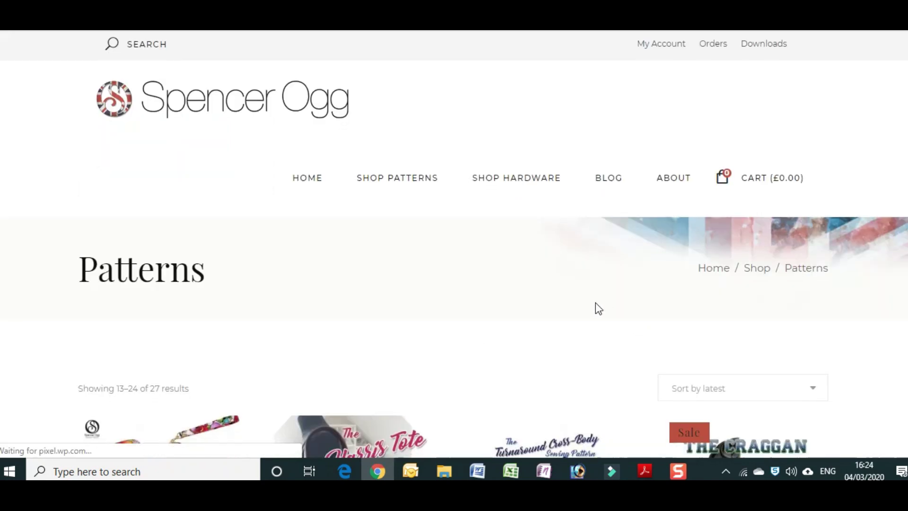
pyautogui.scroll(-6, 594, 308)
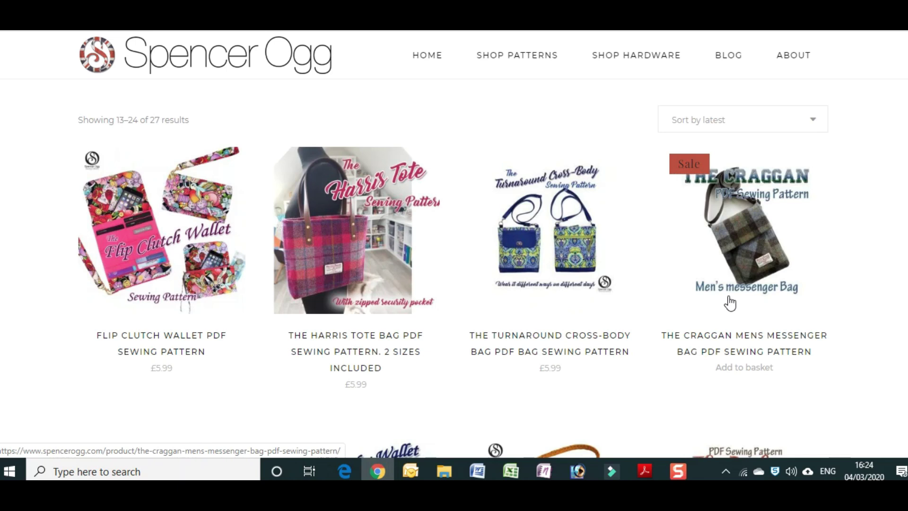
pyautogui.scroll(-4, 731, 303)
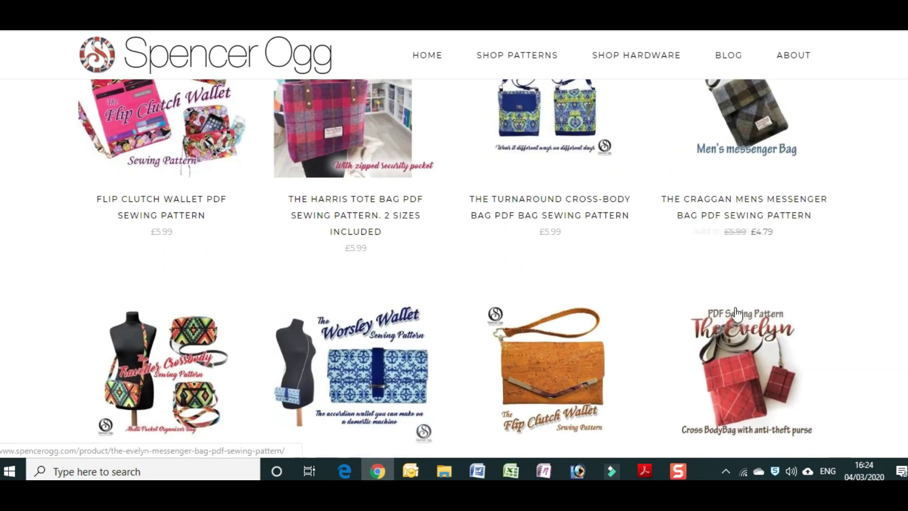
pyautogui.scroll(-1, 708, 339)
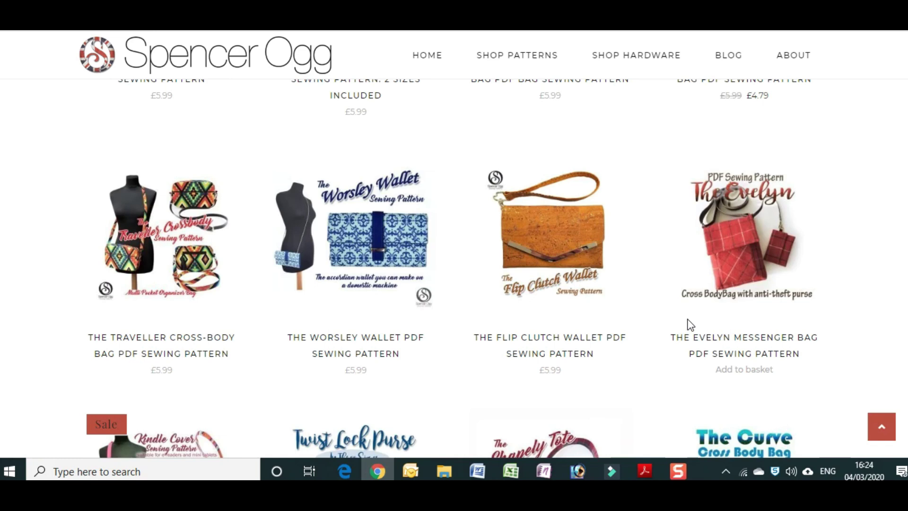
pyautogui.scroll(-3, 687, 323)
pyautogui.scroll(3, 690, 324)
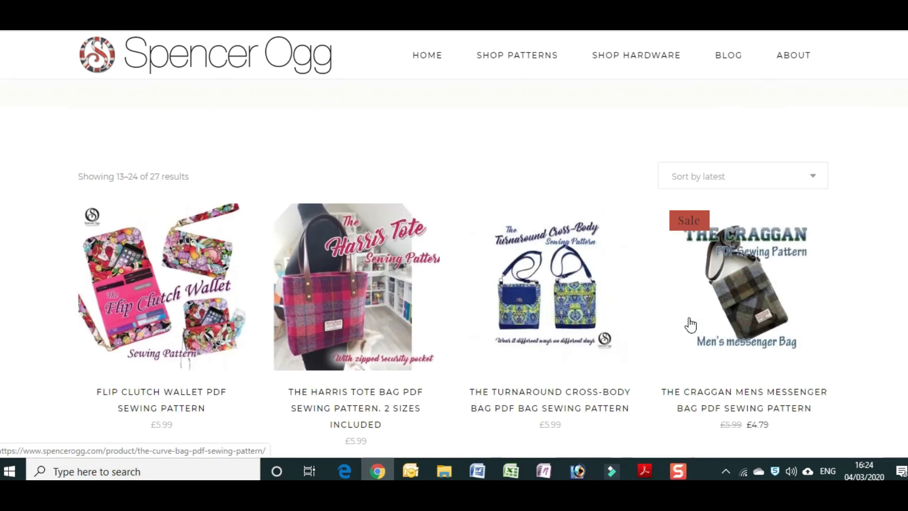
pyautogui.scroll(5, 691, 325)
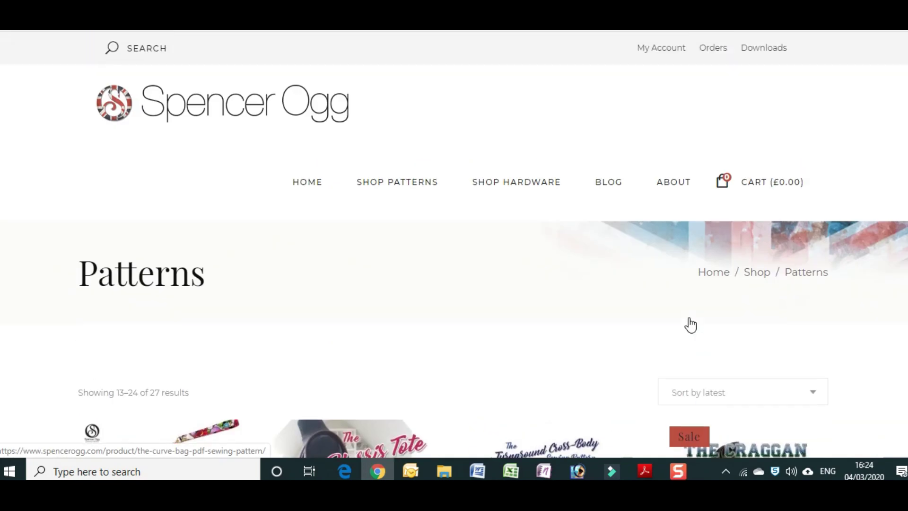
# - Go to the blog and open the Free Sewing Pattern – Cosmetic Pods post
pyautogui.click(611, 183)
pyautogui.scroll(-5, 610, 187)
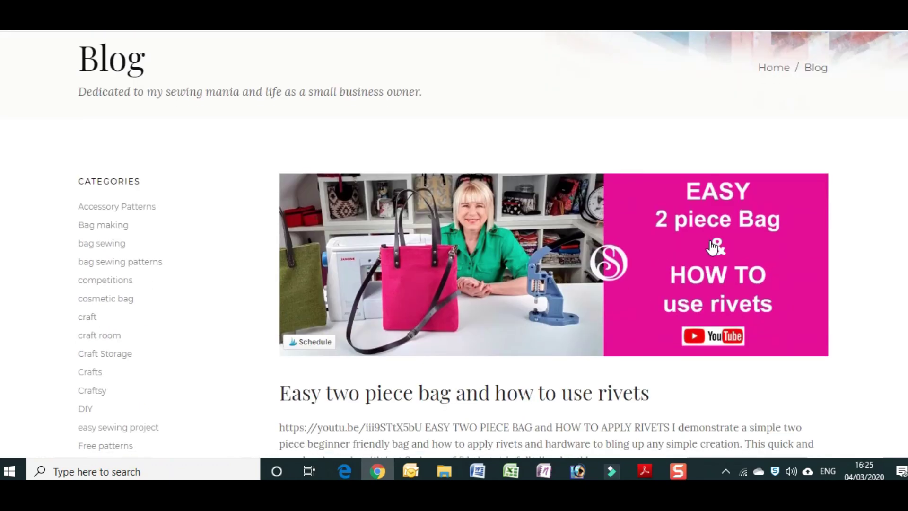
pyautogui.scroll(-20, 712, 246)
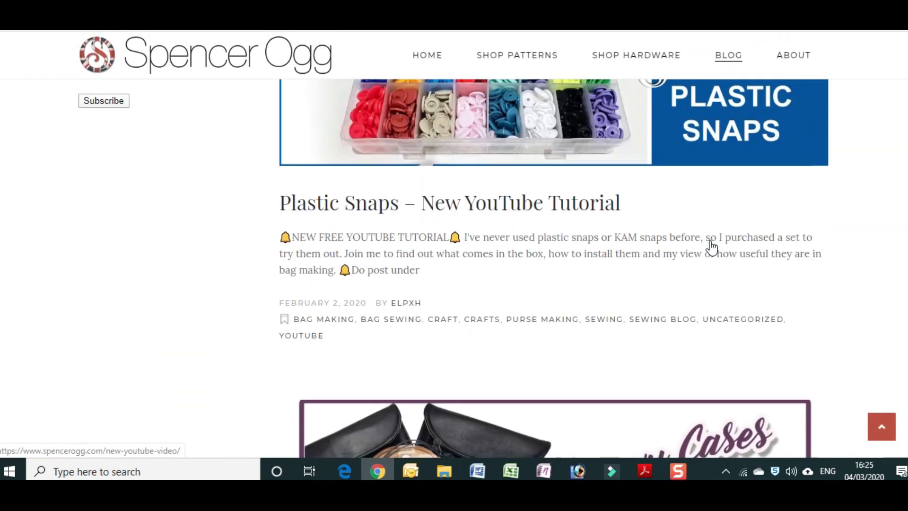
pyautogui.scroll(-18, 712, 246)
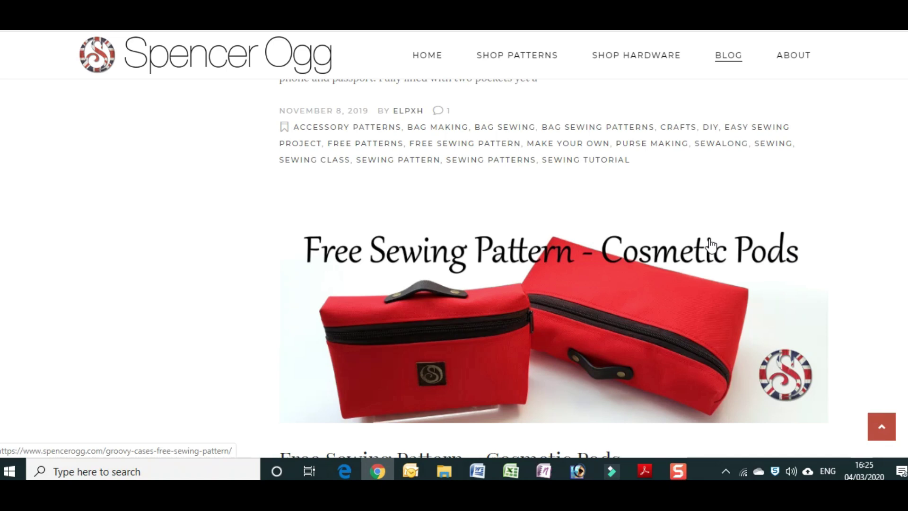
pyautogui.scroll(-2, 711, 246)
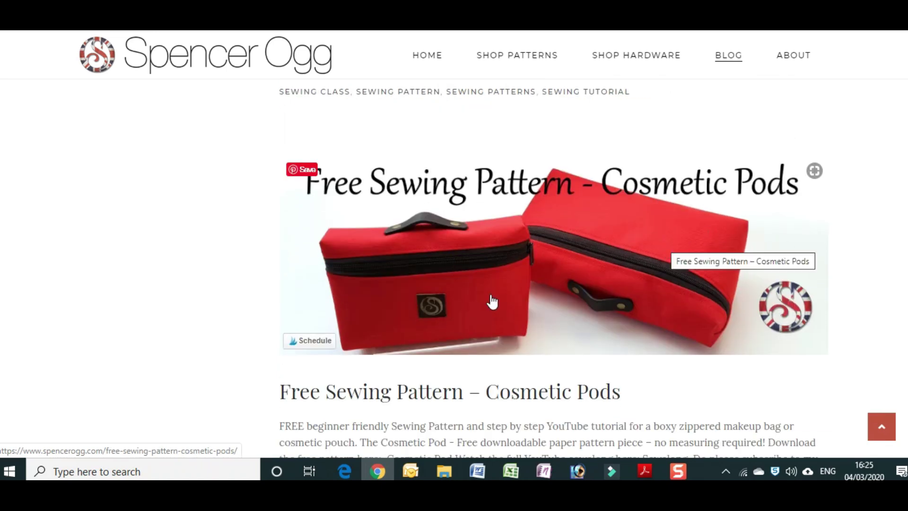
pyautogui.click(532, 288)
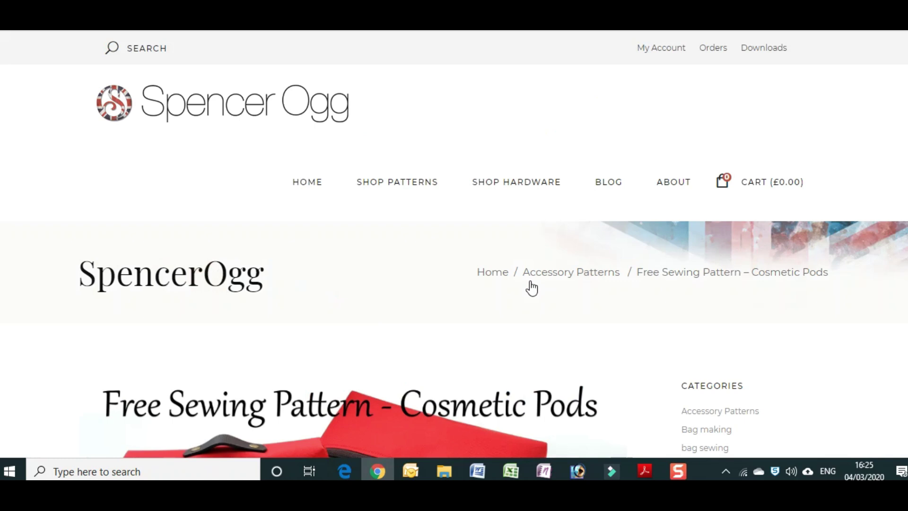
# - Scroll through the Cosmetic Pods post to locate its downloadable pattern
pyautogui.scroll(-10, 532, 284)
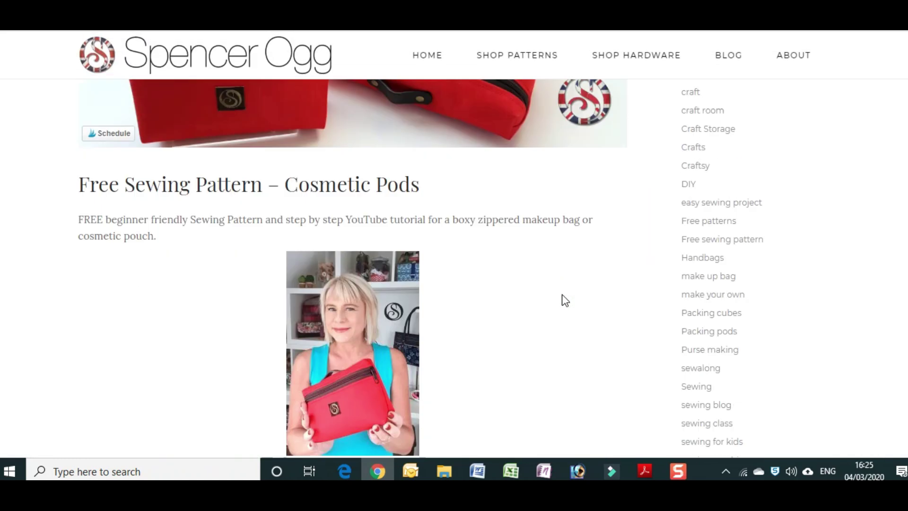
pyautogui.scroll(-4, 507, 288)
pyautogui.scroll(3, 604, 319)
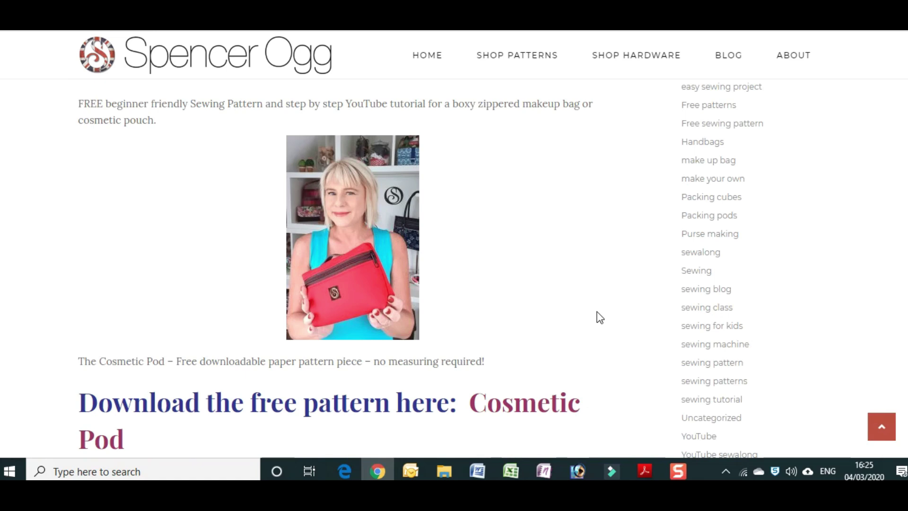
pyautogui.scroll(1, 585, 310)
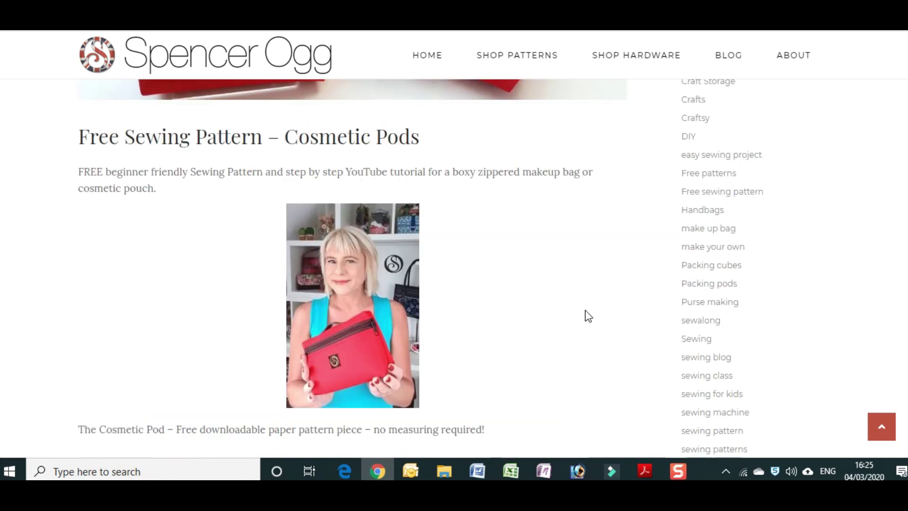
pyautogui.scroll(-1, 585, 311)
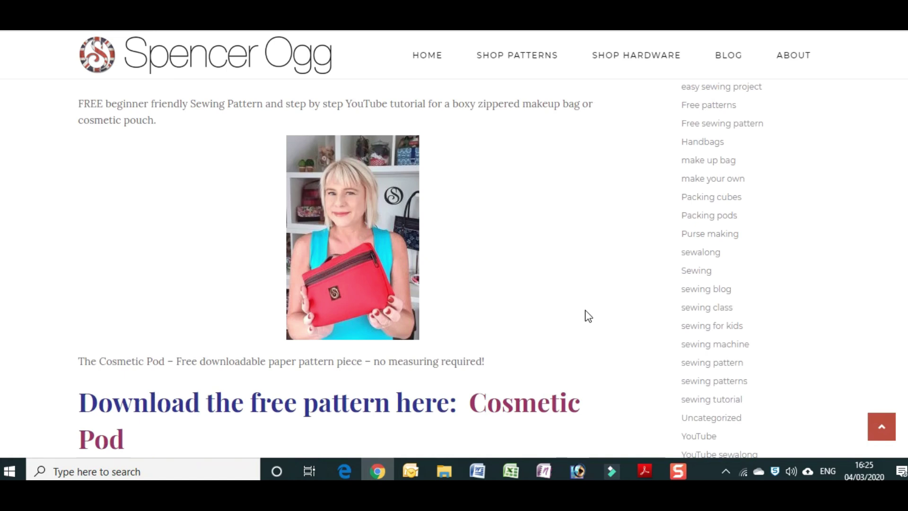
pyautogui.scroll(-3, 585, 311)
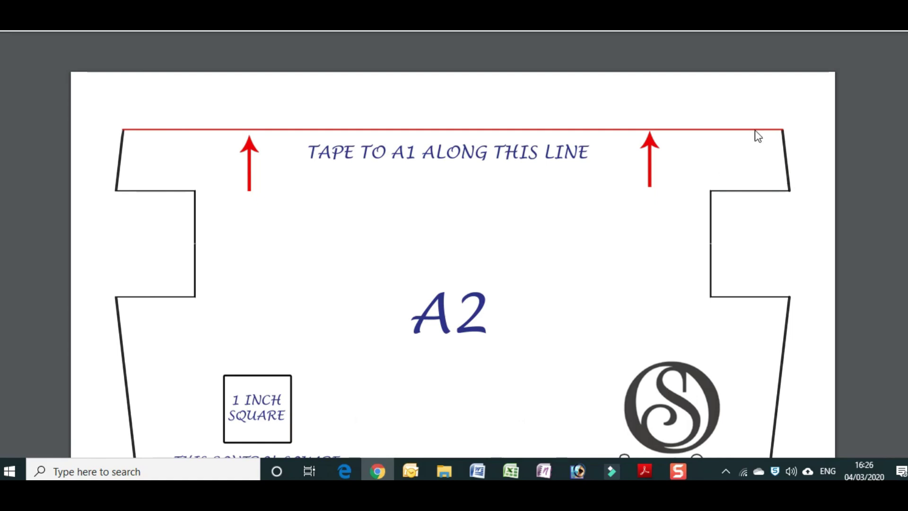
# - Save the Cosmetic Pod pattern PDF from Chrome's viewer into the Downloads folder
pyautogui.moveTo(827, 48)
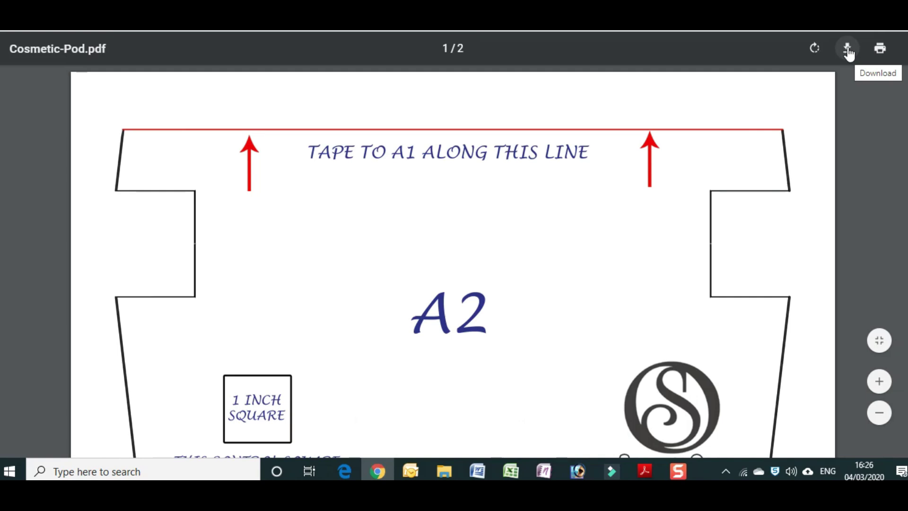
pyautogui.click(847, 48)
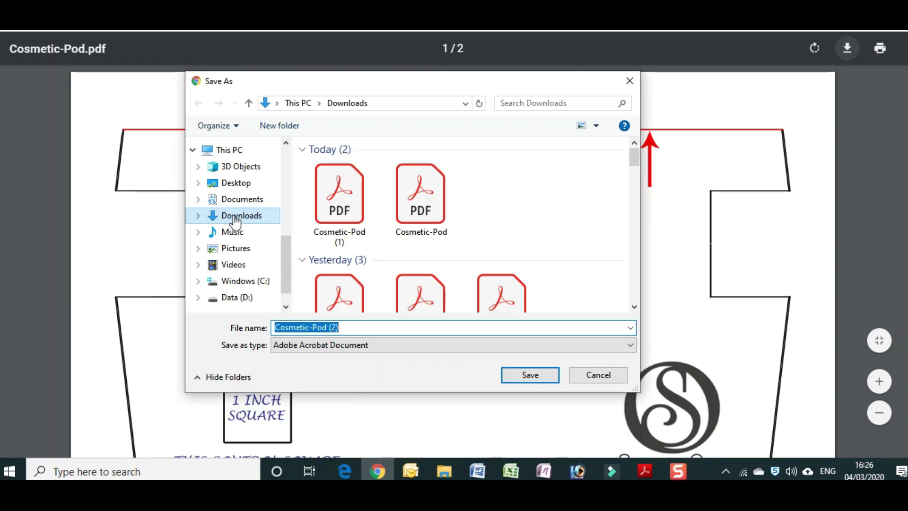
pyautogui.click(242, 199)
pyautogui.click(249, 216)
pyautogui.click(539, 376)
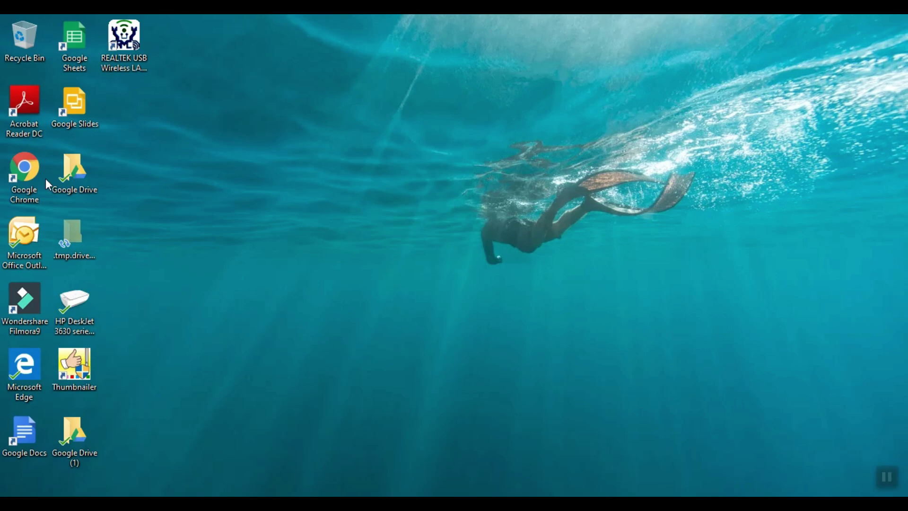
# - Launch Acrobat Reader DC and open Cosmetic-Pod.pdf from the Downloads folder via File > Open
pyautogui.doubleClick(40, 123)
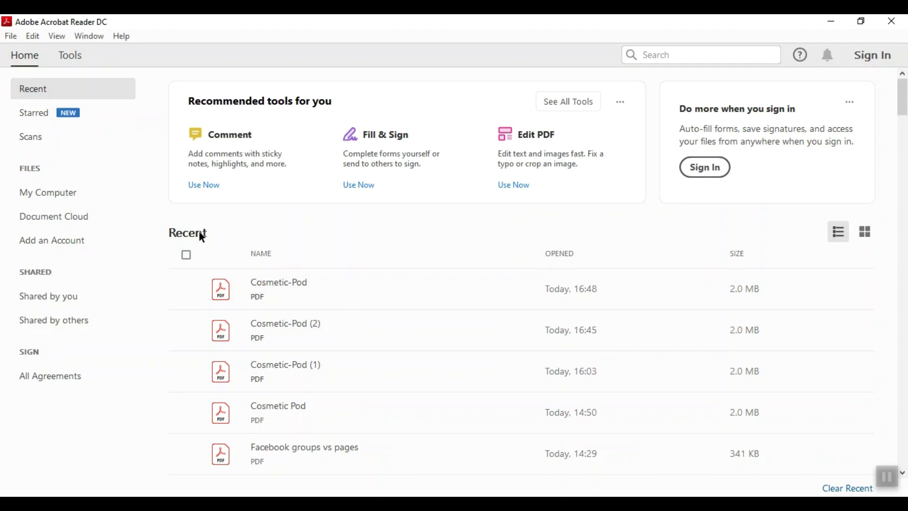
pyautogui.click(21, 195)
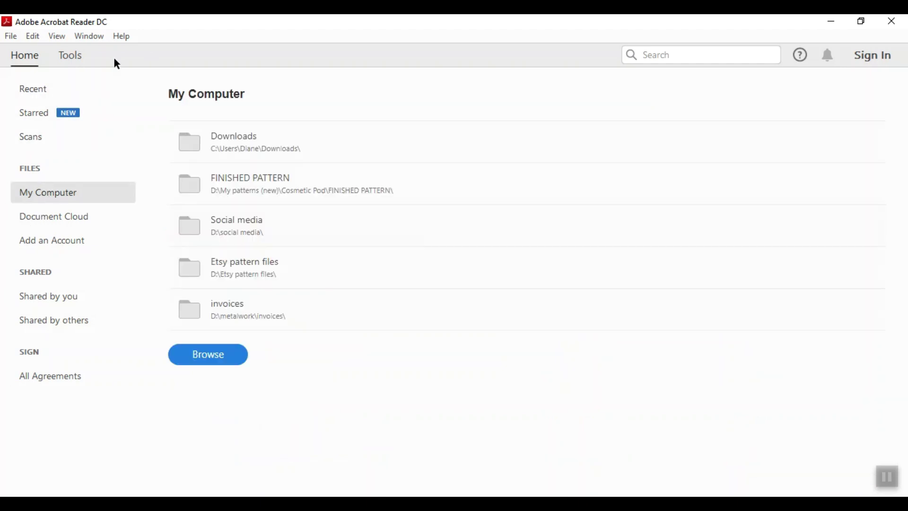
pyautogui.click(17, 39)
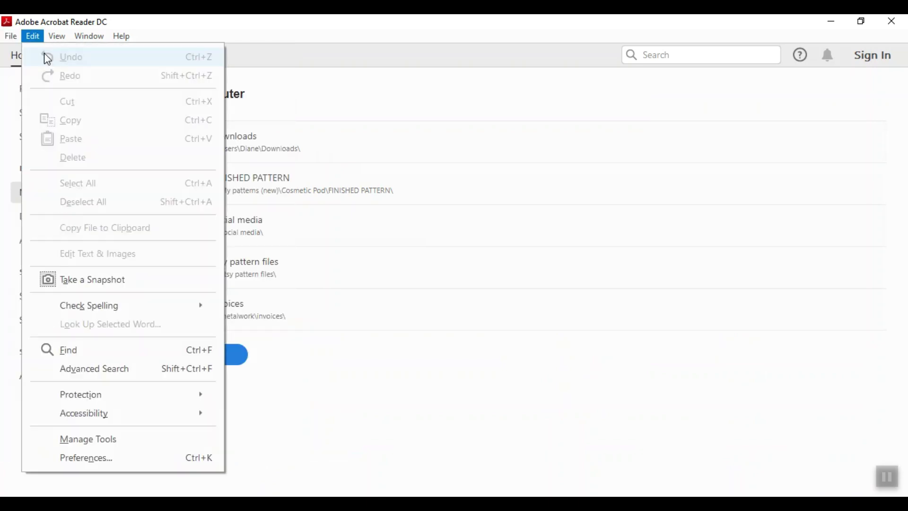
pyautogui.click(38, 57)
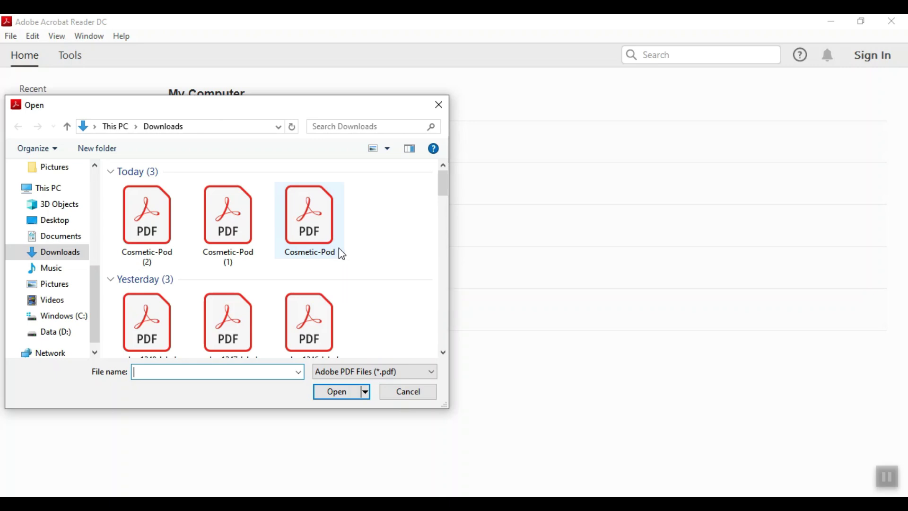
pyautogui.doubleClick(317, 236)
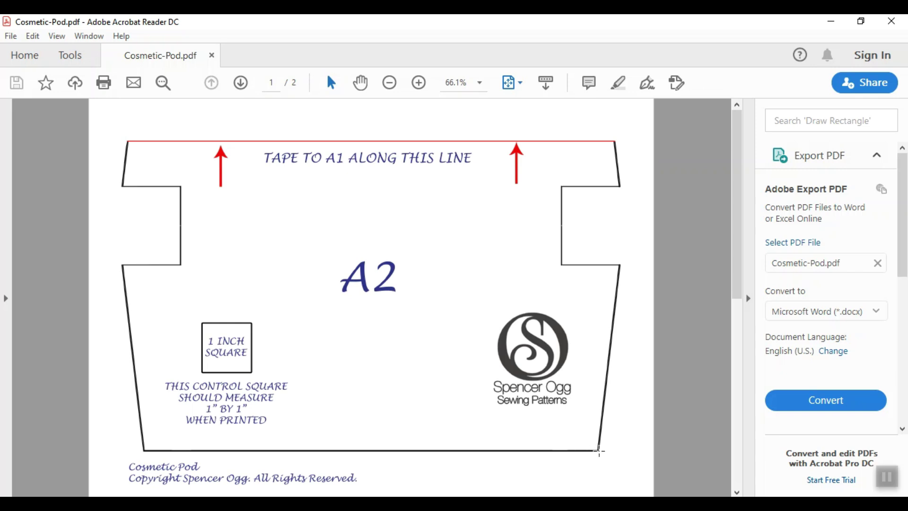
# - Scroll down to the A1 sheet on page 2, then back up to the A2 sheet
pyautogui.scroll(-1, 602, 447)
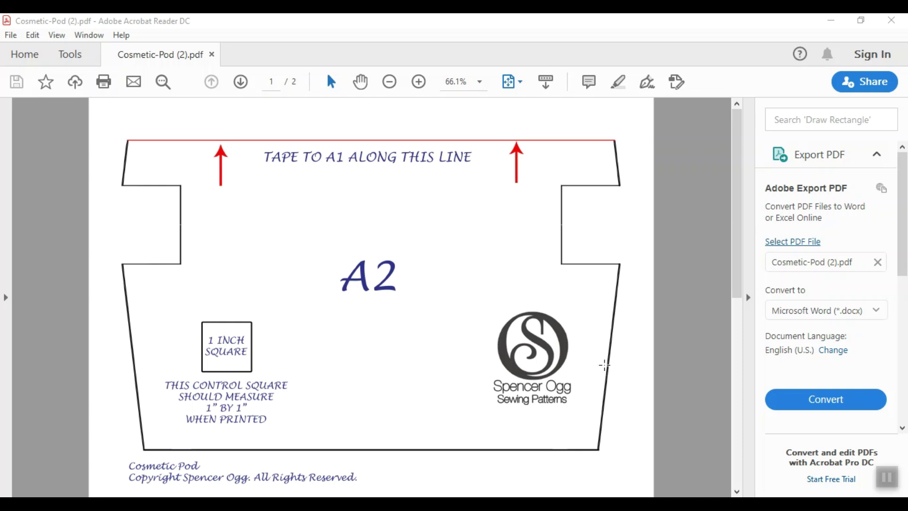
pyautogui.scroll(-1, 604, 365)
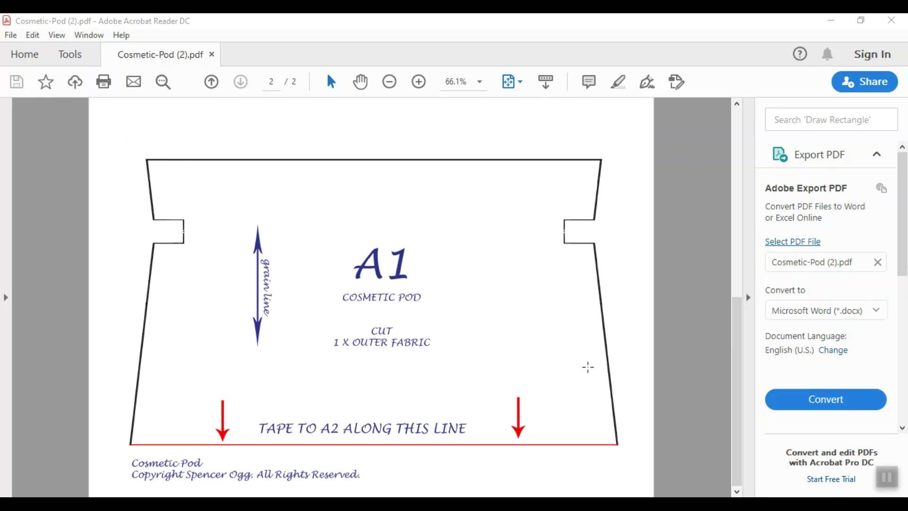
pyautogui.scroll(1, 585, 366)
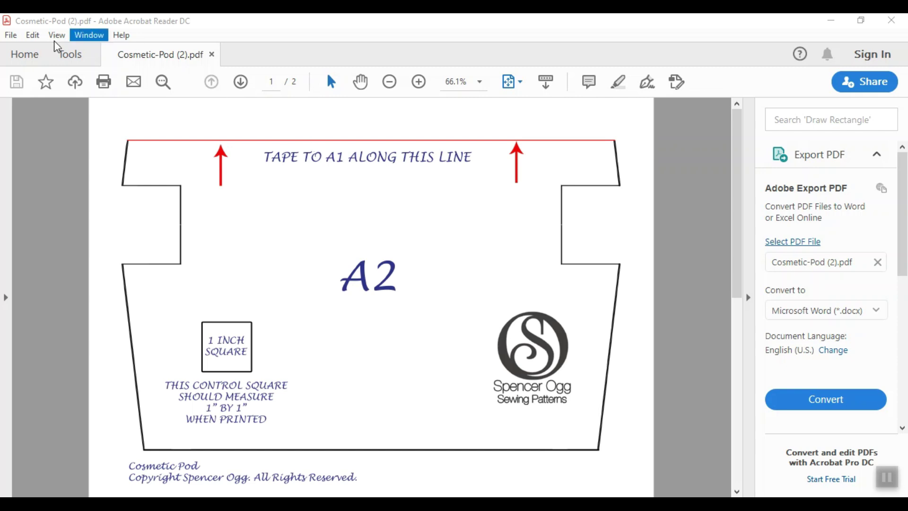
# - Open the Print dialog and preview page 2, then return to page 1
pyautogui.click(104, 83)
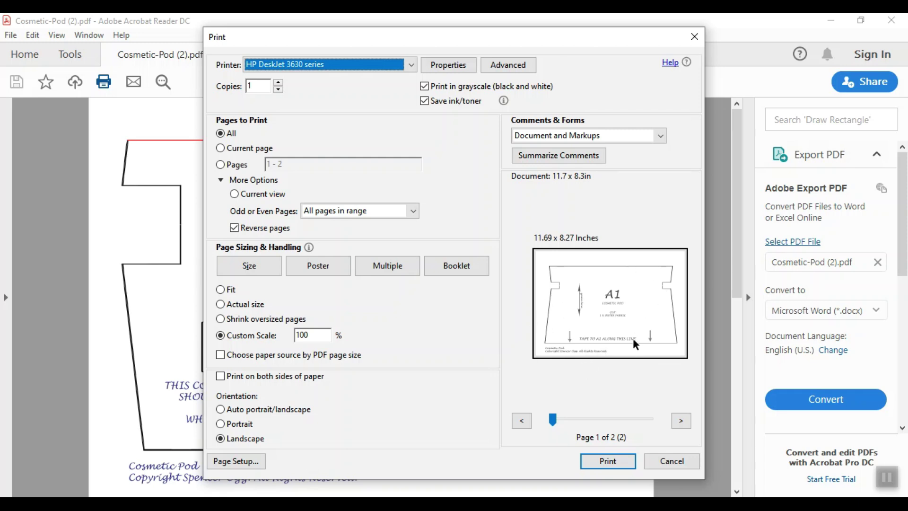
pyautogui.click(680, 421)
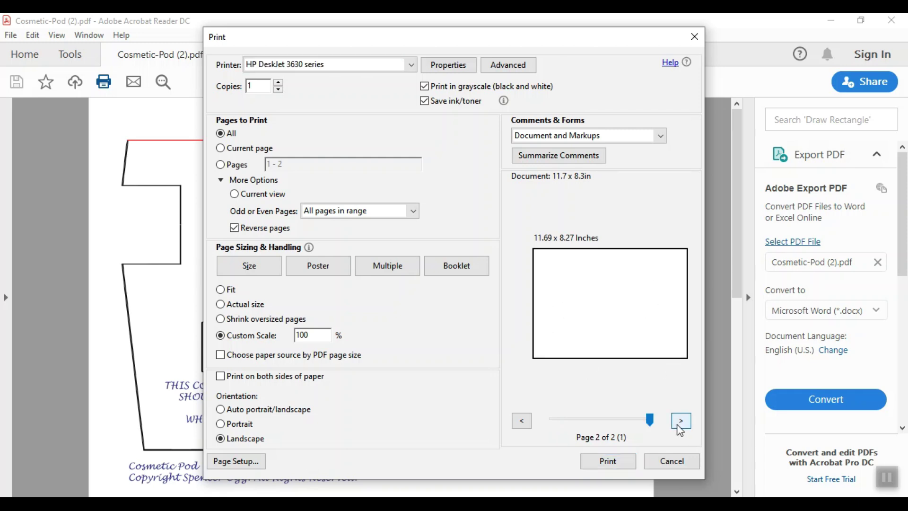
pyautogui.click(522, 421)
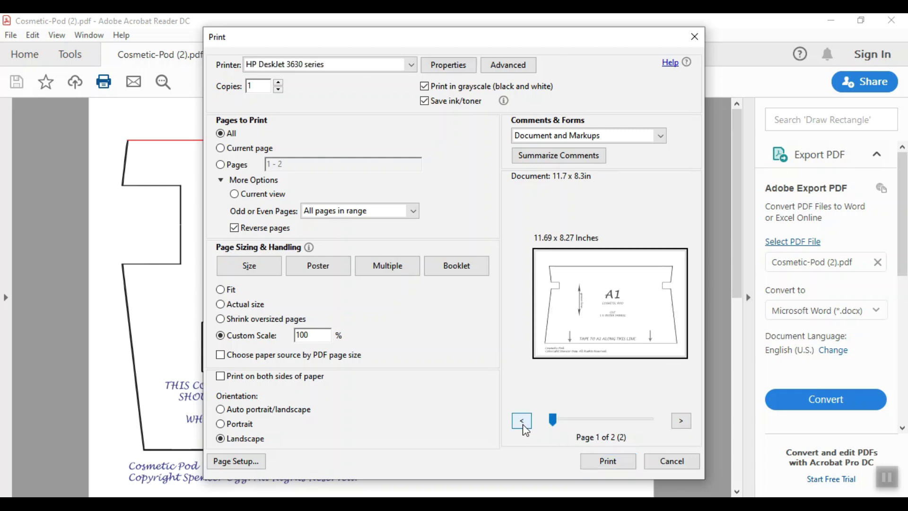
# - Try Actual size, Fit and Shrink oversized pages, then keep Custom Scale sizing
pyautogui.click(314, 335)
pyautogui.click(220, 305)
pyautogui.click(222, 335)
pyautogui.click(221, 290)
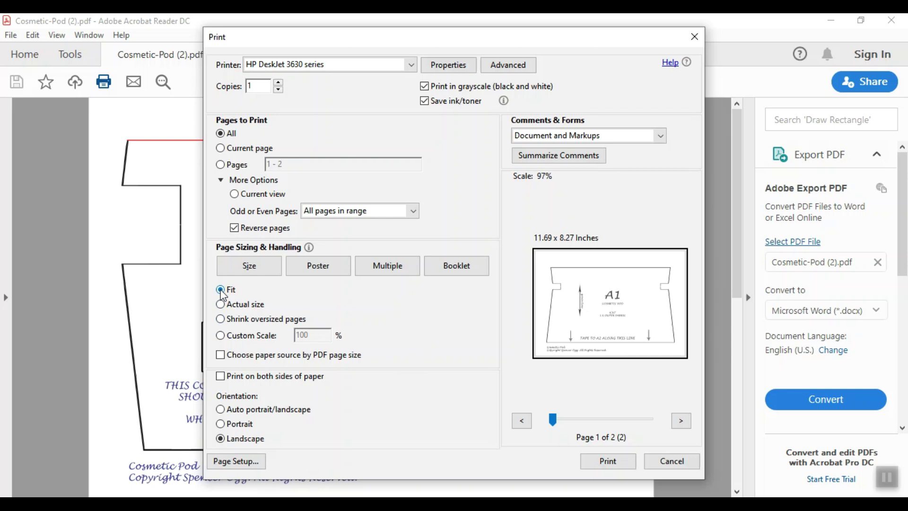
pyautogui.click(221, 319)
pyautogui.click(220, 336)
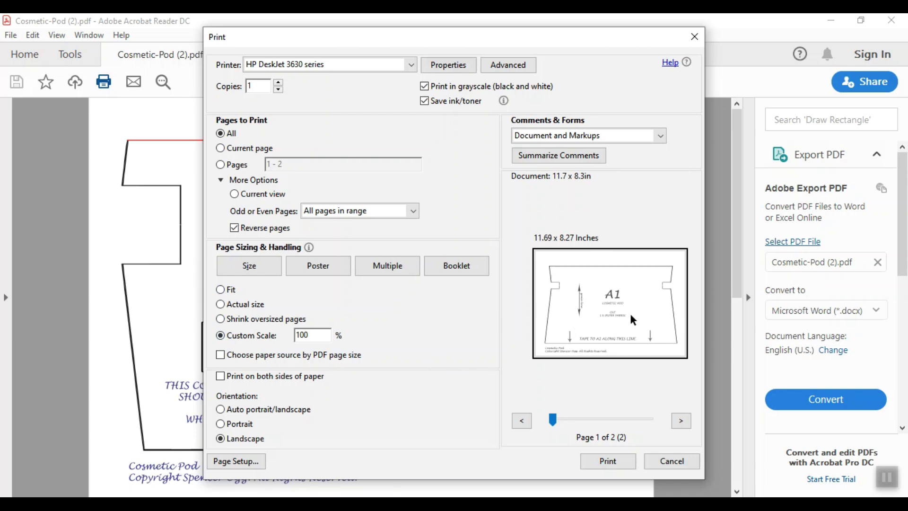
# - Try Portrait and Auto orientation, then settle on Landscape
pyautogui.click(241, 427)
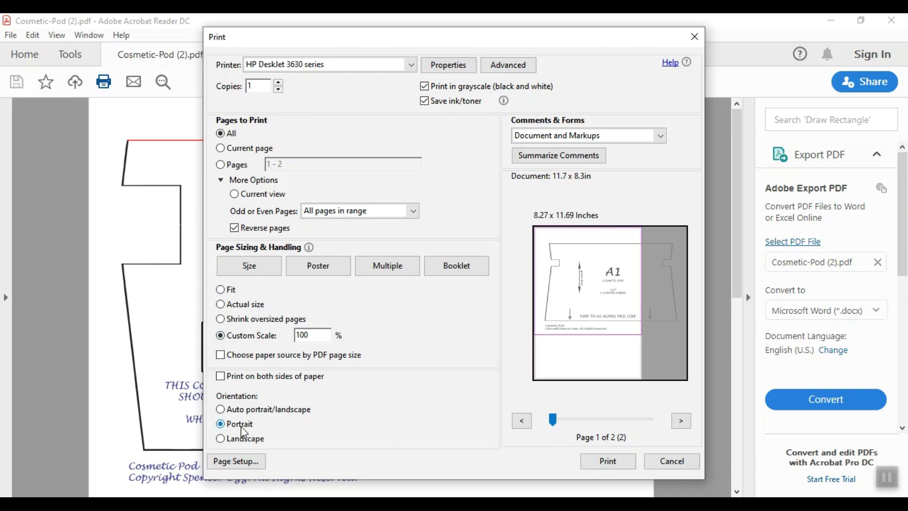
pyautogui.click(244, 438)
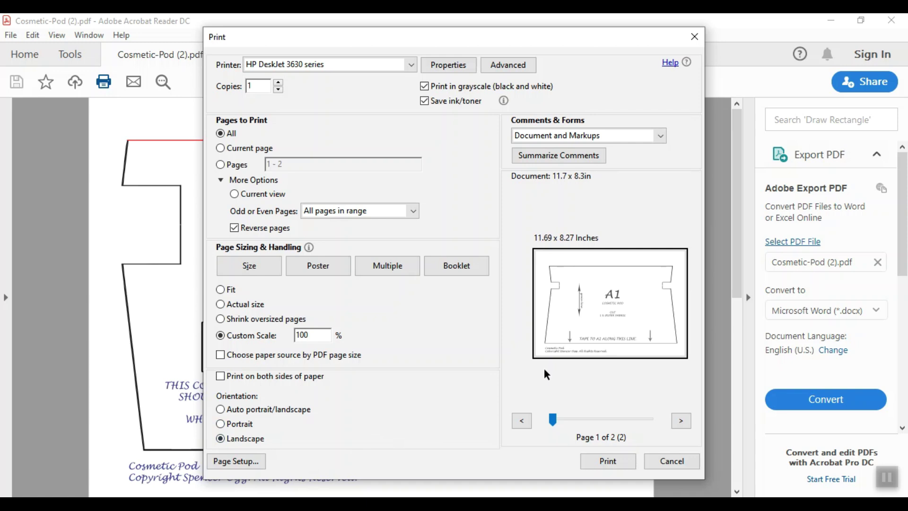
pyautogui.click(235, 410)
pyautogui.click(249, 440)
# - In Page Setup, try Letter paper, then switch back to A4 landscape and confirm
pyautogui.click(236, 461)
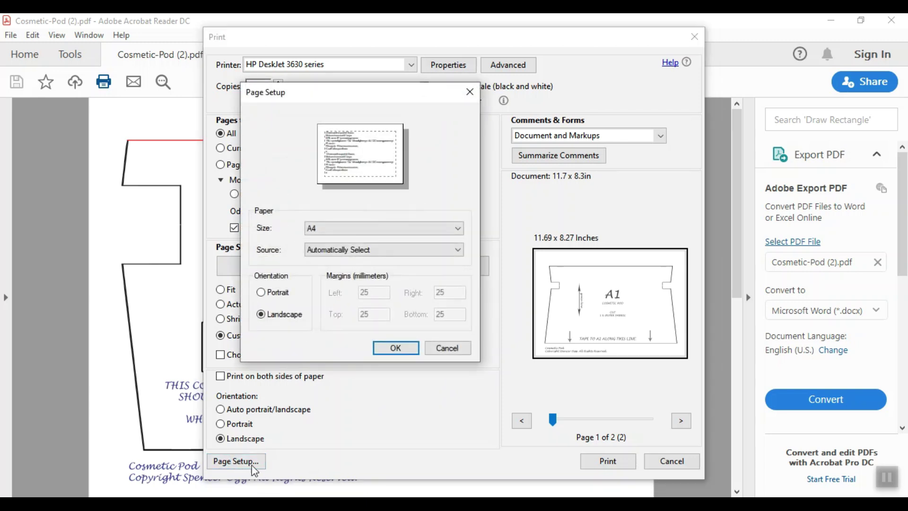
pyautogui.click(338, 224)
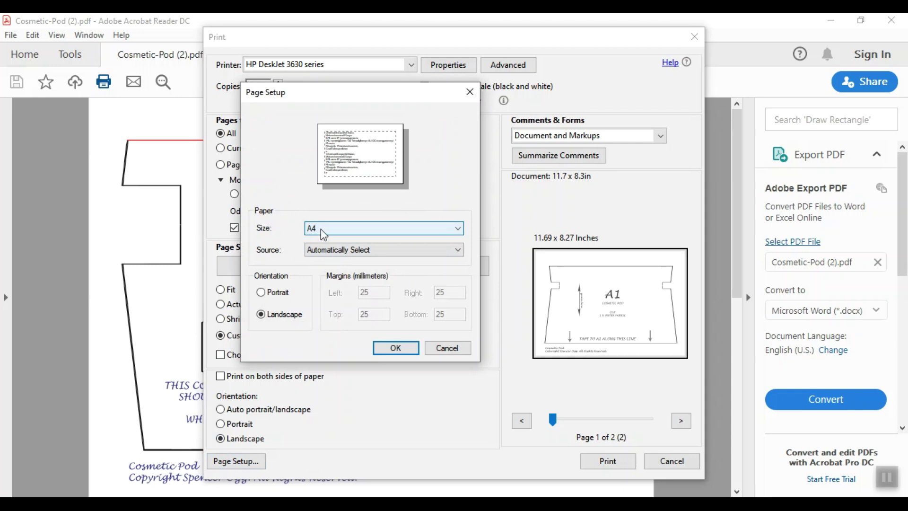
pyautogui.click(458, 228)
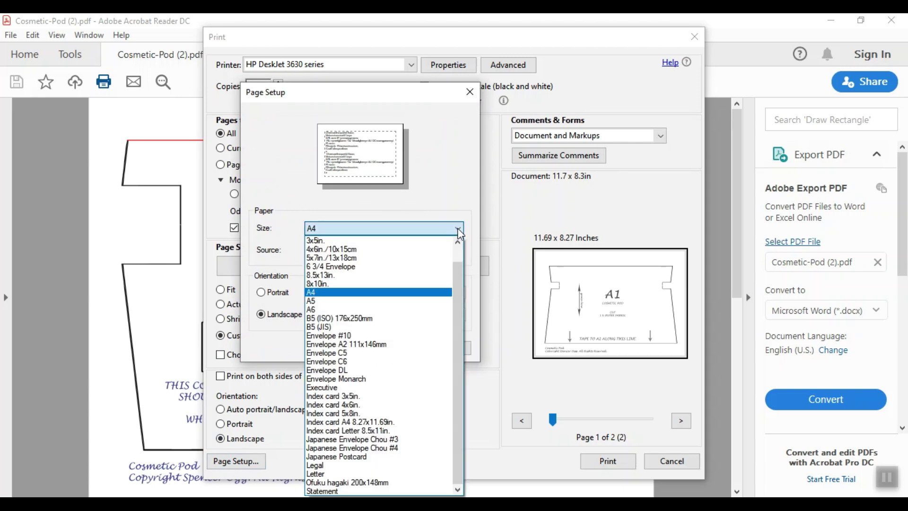
pyautogui.click(420, 474)
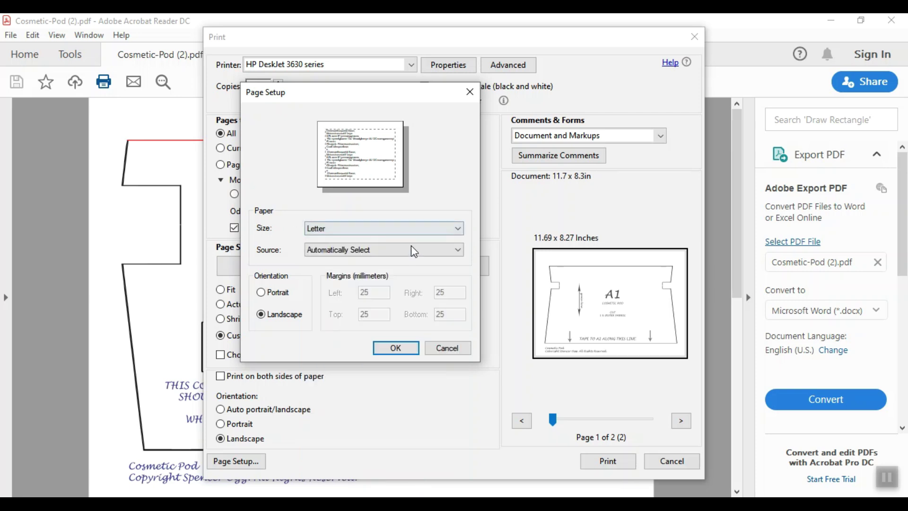
pyautogui.click(459, 229)
pyautogui.scroll(2, 410, 311)
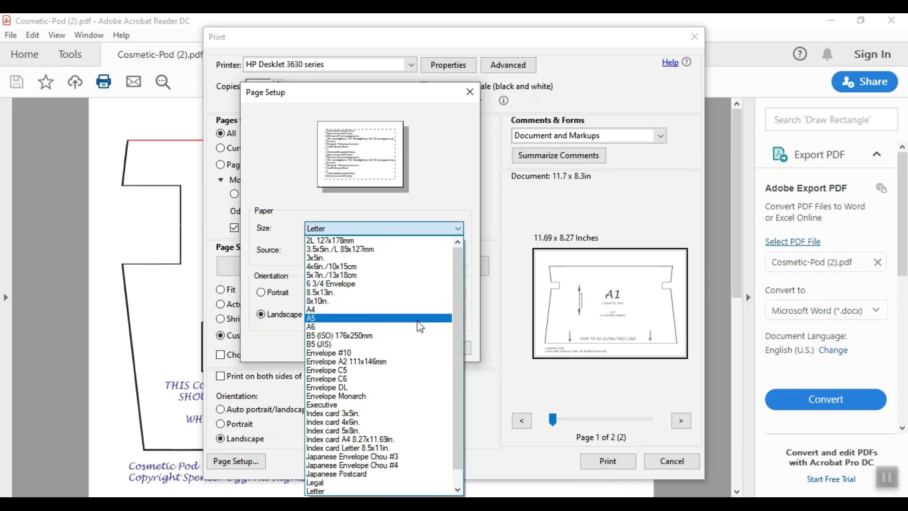
pyautogui.click(405, 309)
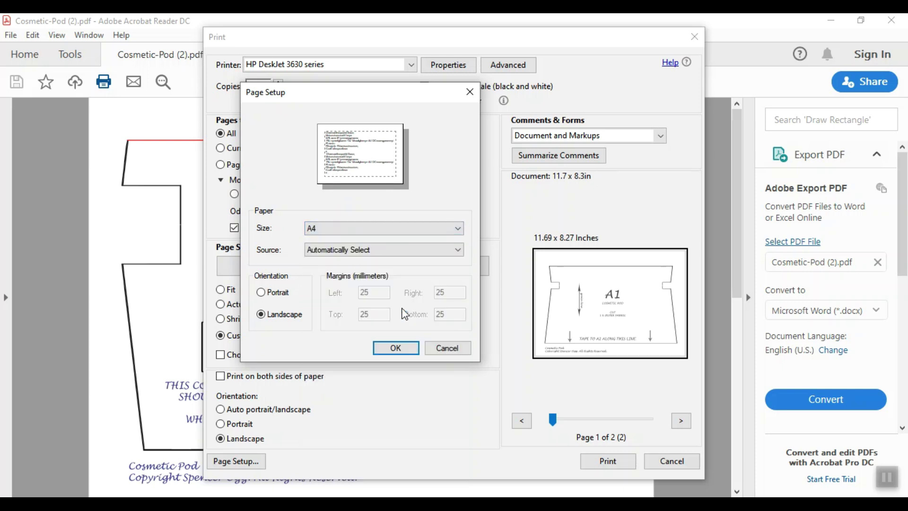
pyautogui.click(398, 351)
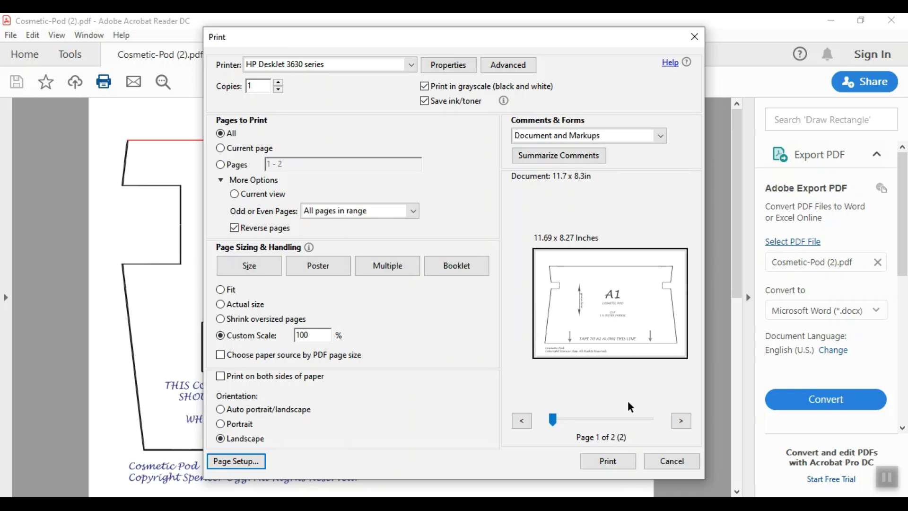
# - Advance the print preview to the next pattern page
pyautogui.click(681, 421)
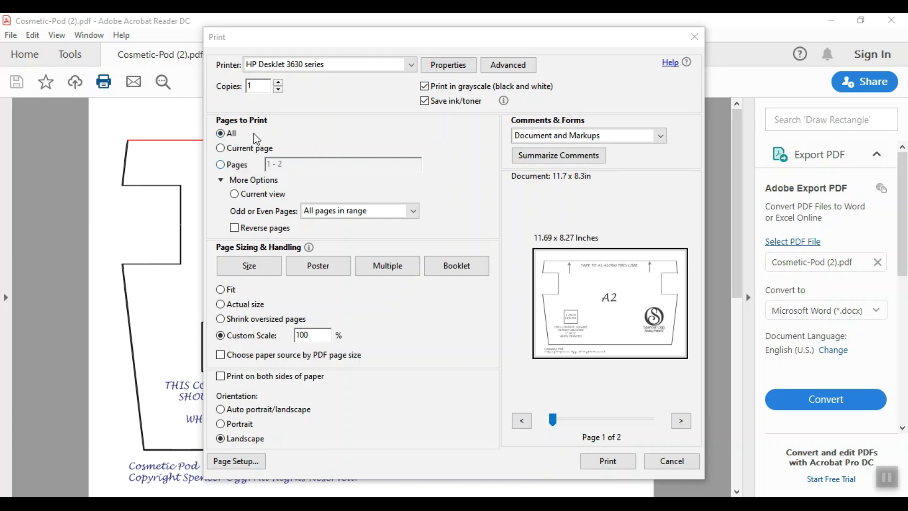
# - Try Current page and a typed '42-5' page range, then set Pages to Print back to All
pyautogui.click(221, 165)
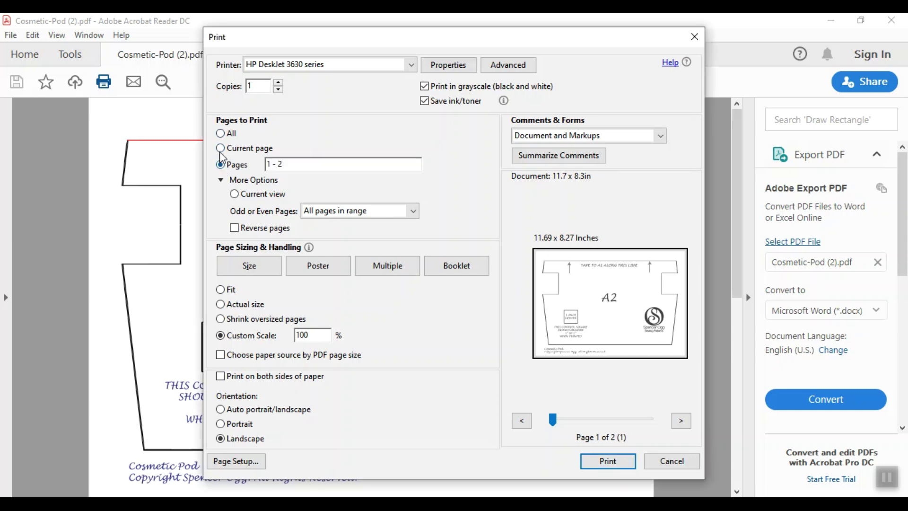
pyautogui.click(221, 150)
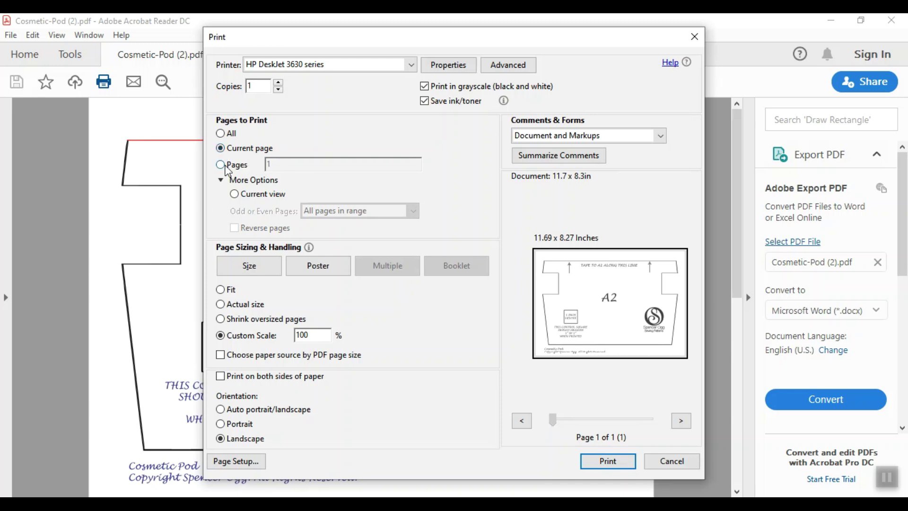
pyautogui.click(221, 165)
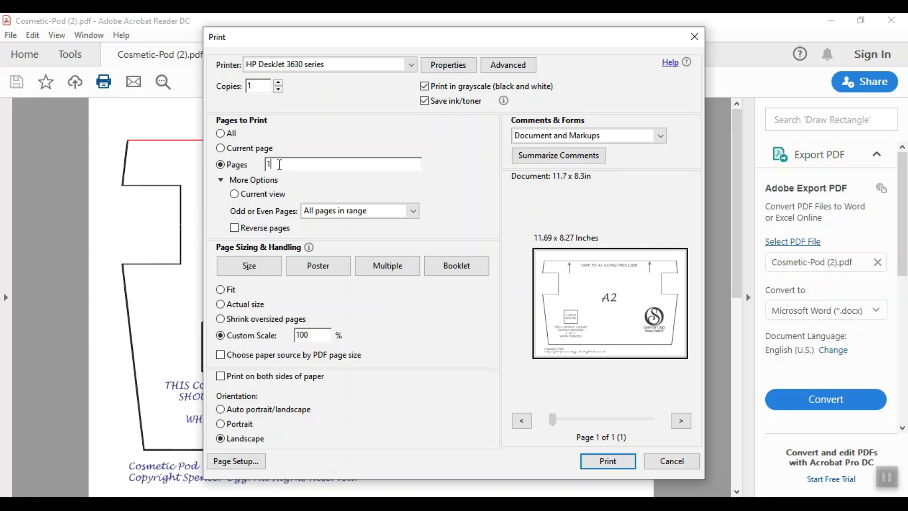
pyautogui.click(246, 164)
pyautogui.write('4')
pyautogui.write('2')
pyautogui.write('-5')
pyautogui.click(226, 133)
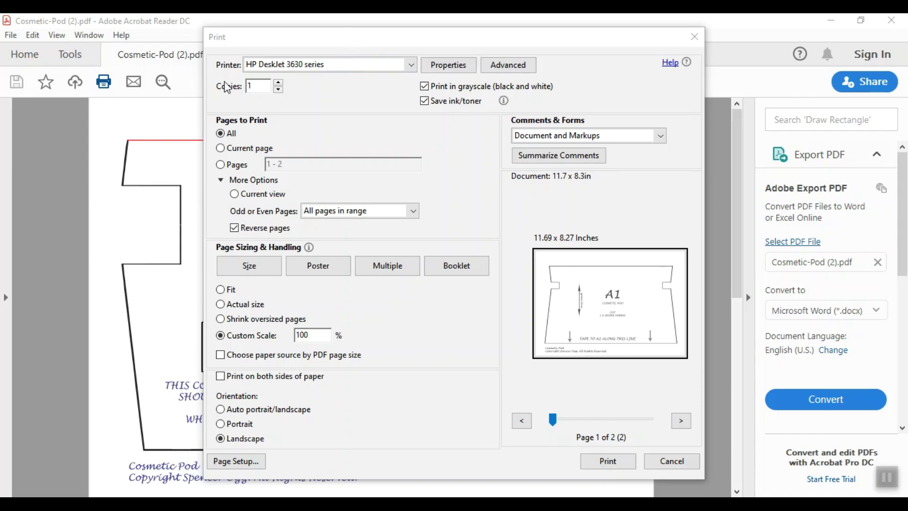
pyautogui.click(412, 66)
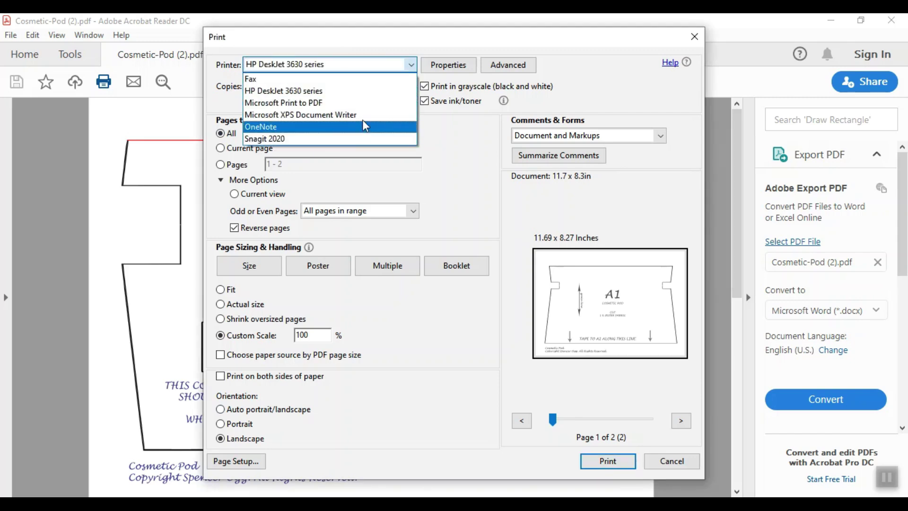
pyautogui.click(408, 65)
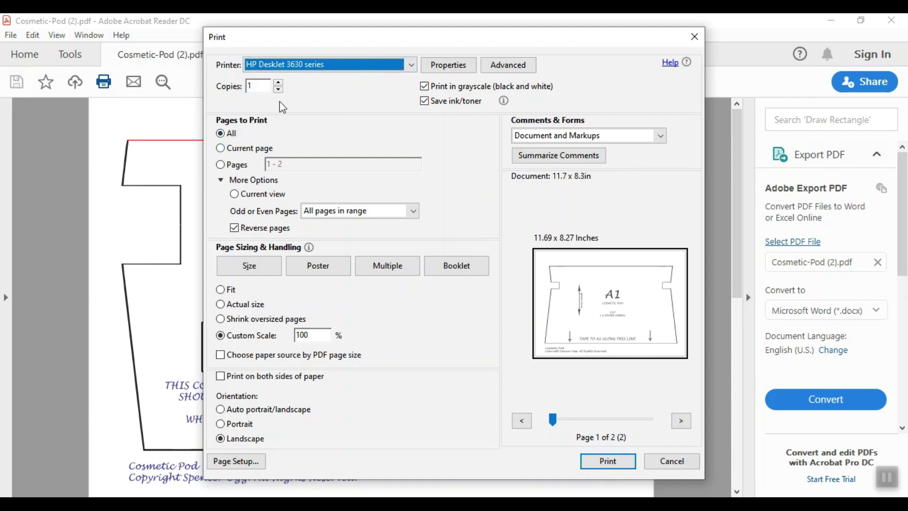
pyautogui.click(278, 82)
pyautogui.click(278, 90)
pyautogui.click(406, 211)
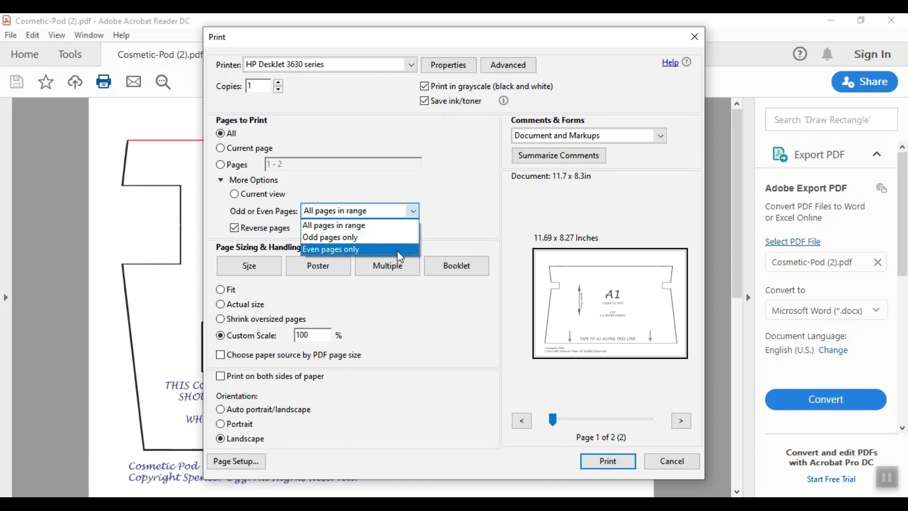
pyautogui.click(354, 225)
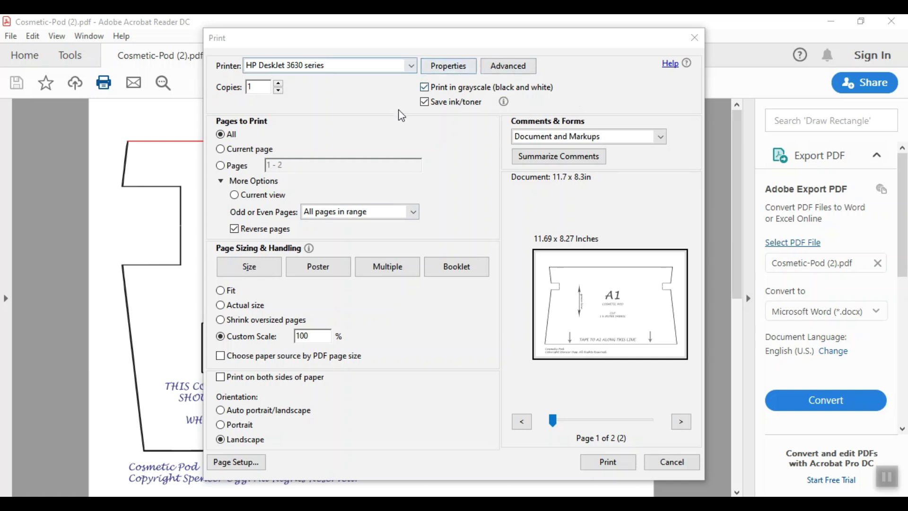
# - Toggle Print in grayscale, then switch Save ink/toner off, on, and toggle it again
pyautogui.click(424, 88)
pyautogui.click(428, 107)
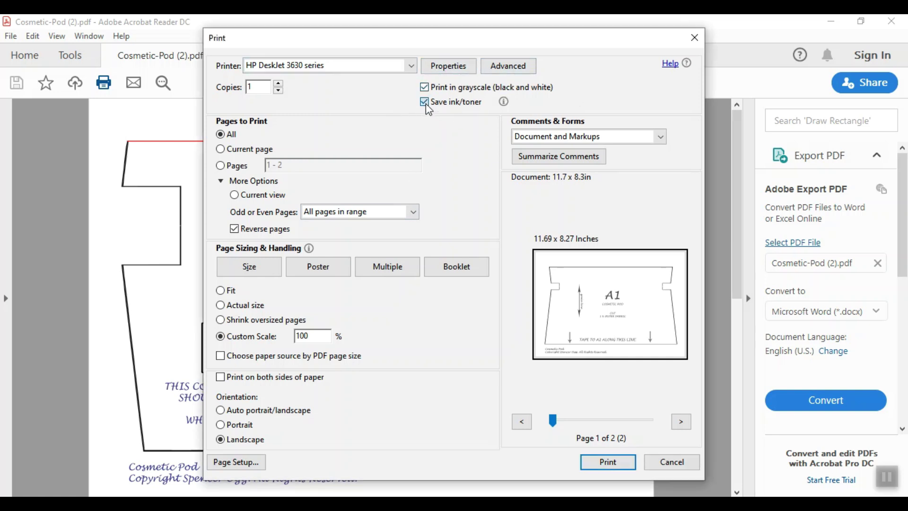
pyautogui.click(427, 102)
pyautogui.click(428, 103)
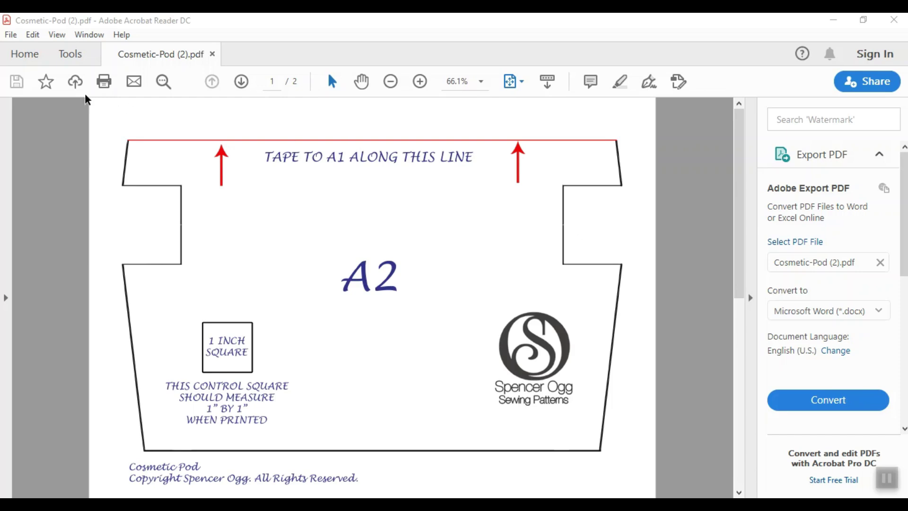
pyautogui.click(105, 89)
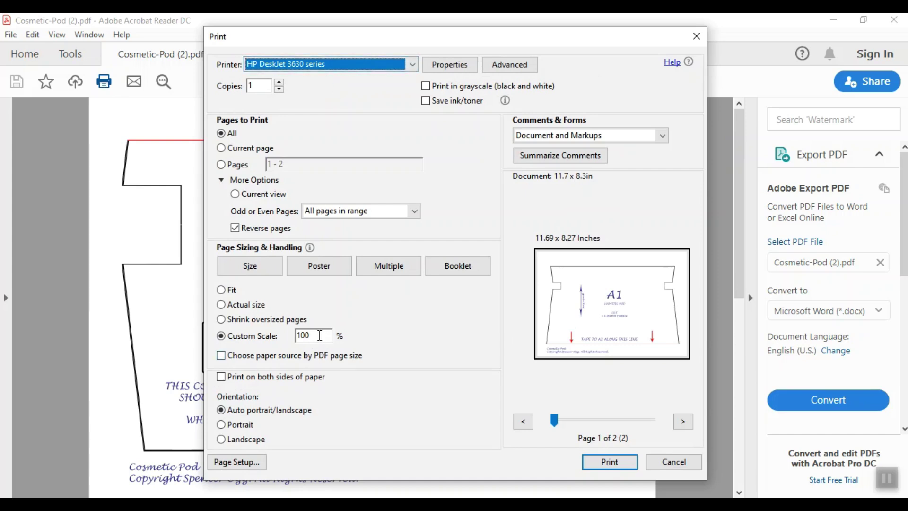
pyautogui.moveTo(320, 335); pyautogui.dragTo(295, 335)
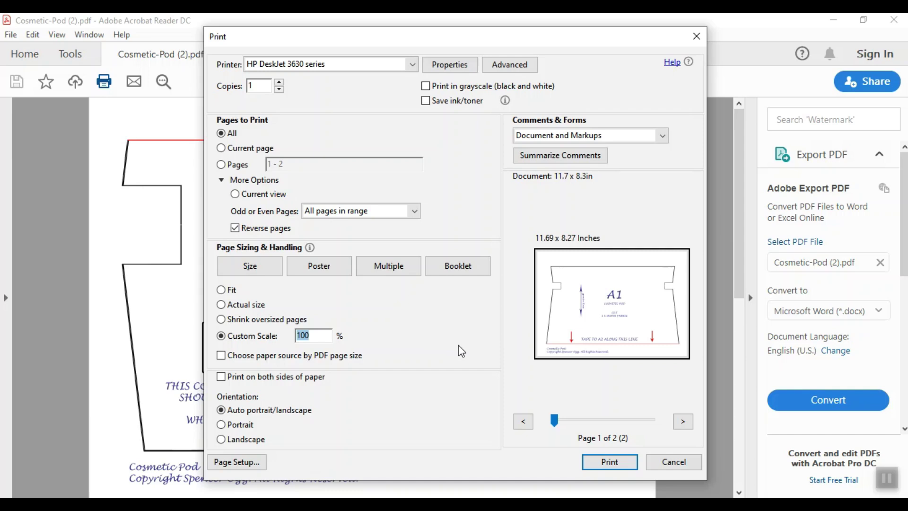
pyautogui.write('80')
pyautogui.click(683, 421)
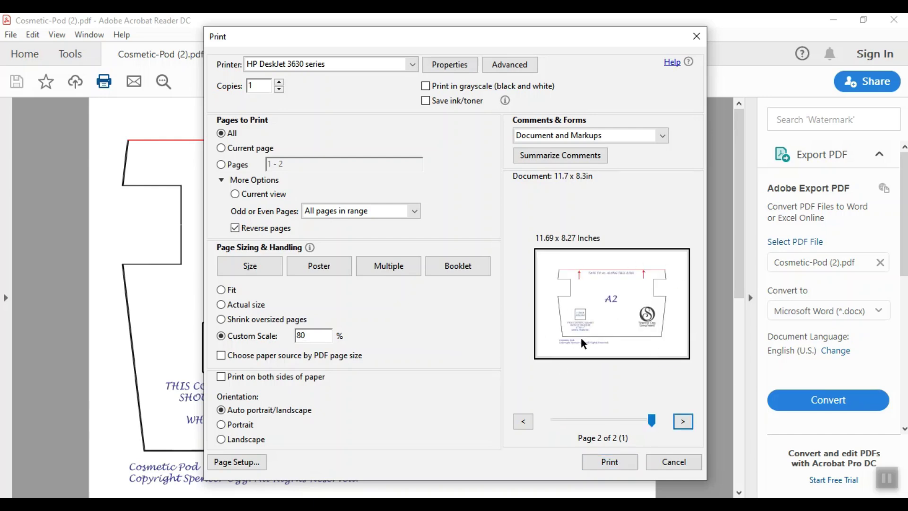
pyautogui.click(523, 421)
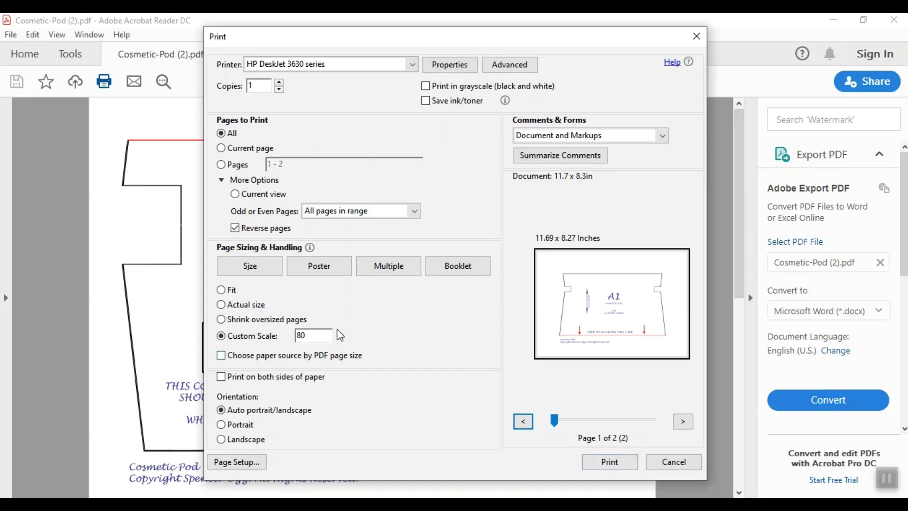
pyautogui.click(313, 336)
pyautogui.press('BackSpace')
pyautogui.press('BackSpace')
pyautogui.write('25')
pyautogui.click(683, 420)
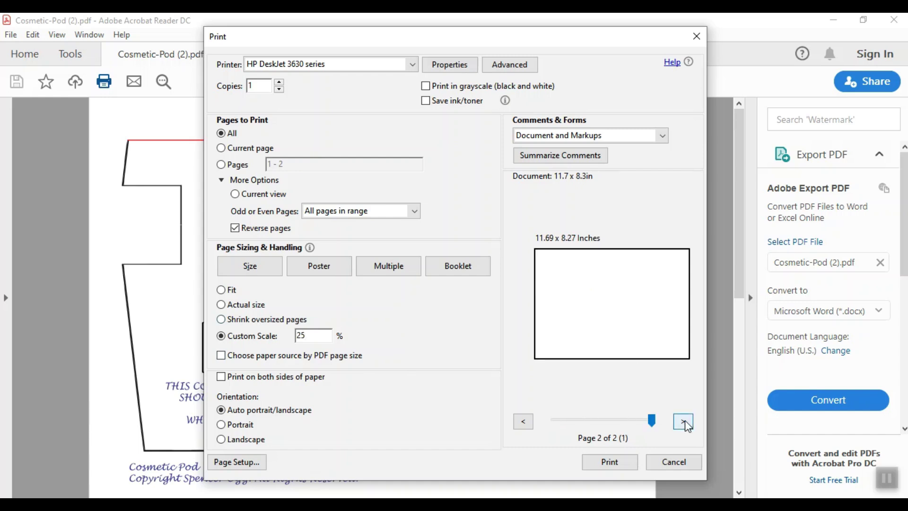
pyautogui.click(523, 421)
pyautogui.doubleClick(301, 335)
pyautogui.write('75')
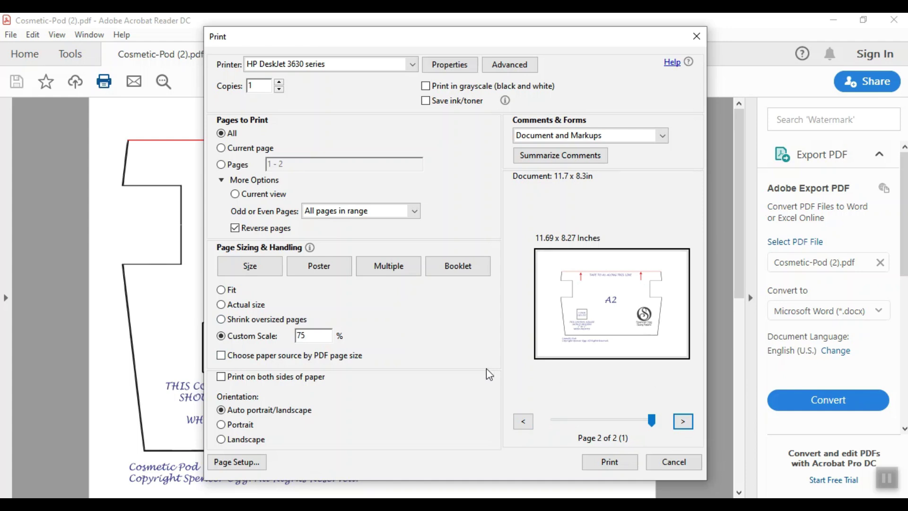
pyautogui.press('Escape')
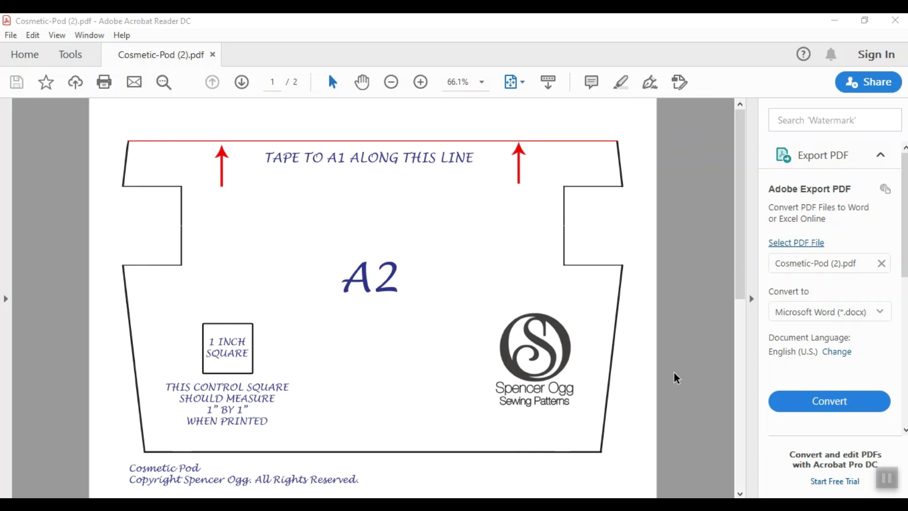
# - Reopen the Print dialog and switch page sizing to Poster, showing 100% tile scale
pyautogui.click(104, 84)
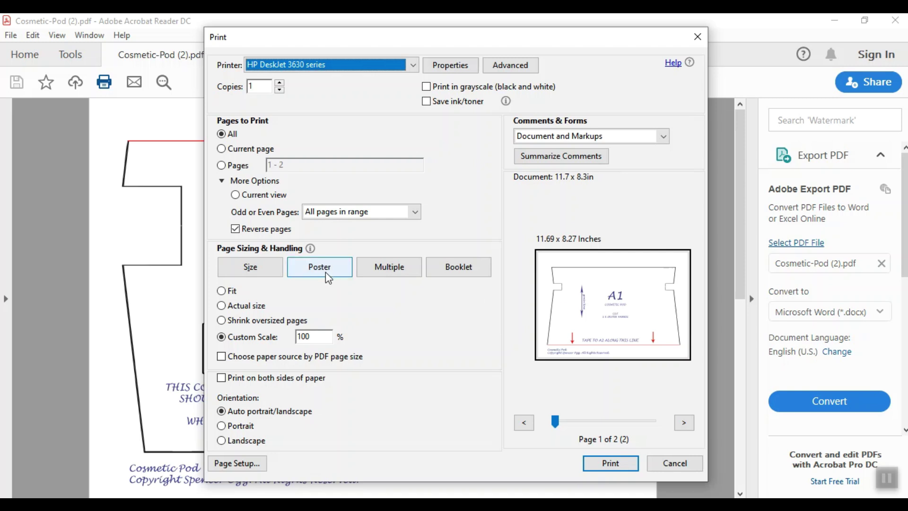
pyautogui.click(328, 277)
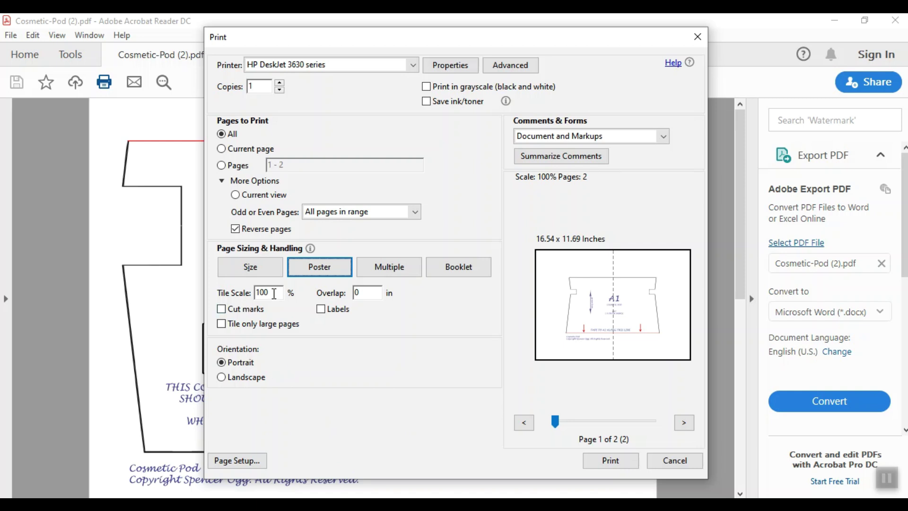
# - Change the poster Tile Scale from 100% to 120%
pyautogui.moveTo(274, 294); pyautogui.dragTo(258, 294)
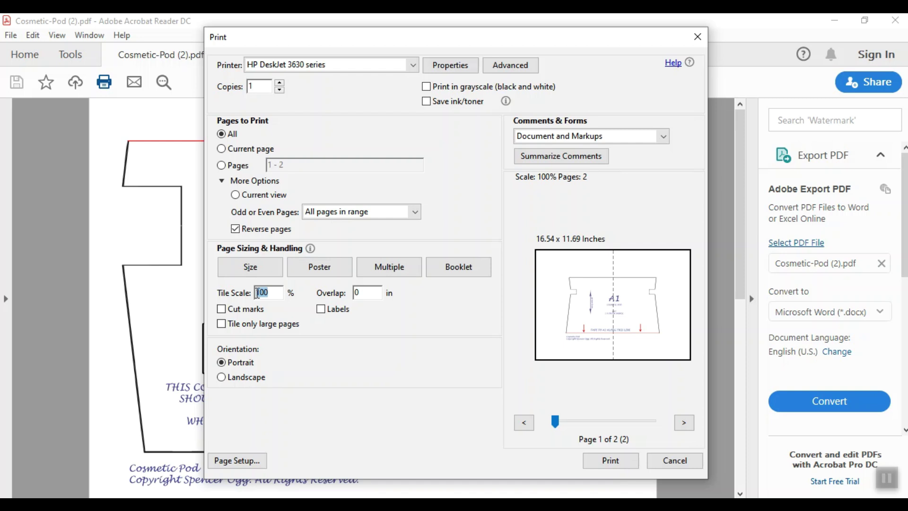
pyautogui.write('120')
pyautogui.click(375, 292)
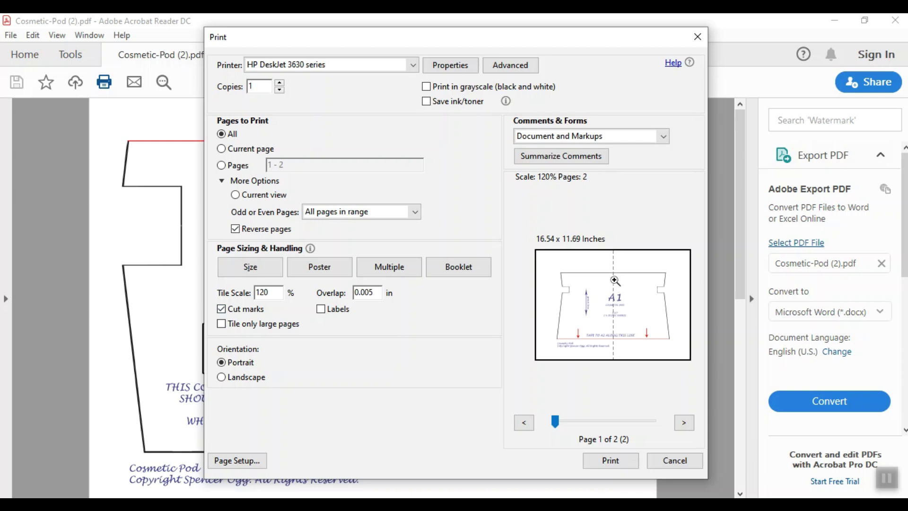
pyautogui.moveTo(269, 293); pyautogui.dragTo(233, 290)
pyautogui.write('140')
pyautogui.click(381, 293)
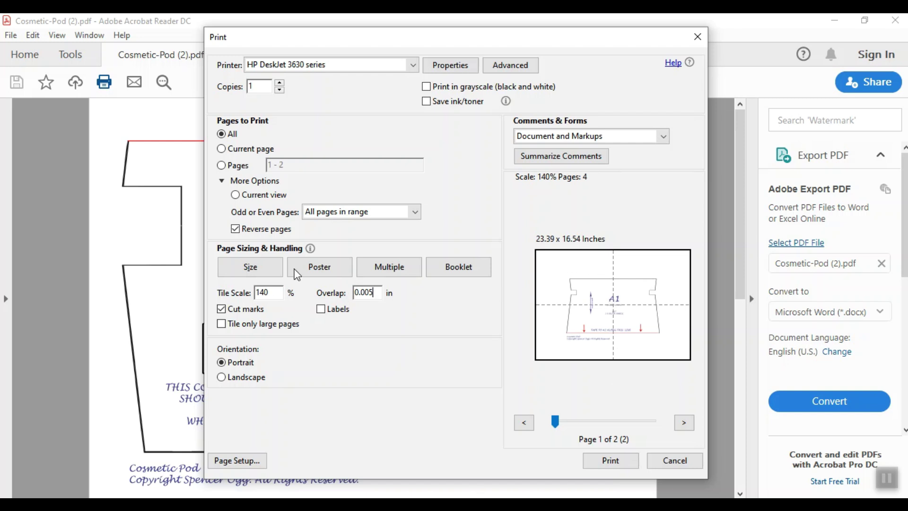
pyautogui.moveTo(273, 292); pyautogui.dragTo(212, 289)
pyautogui.write('120')
pyautogui.click(379, 293)
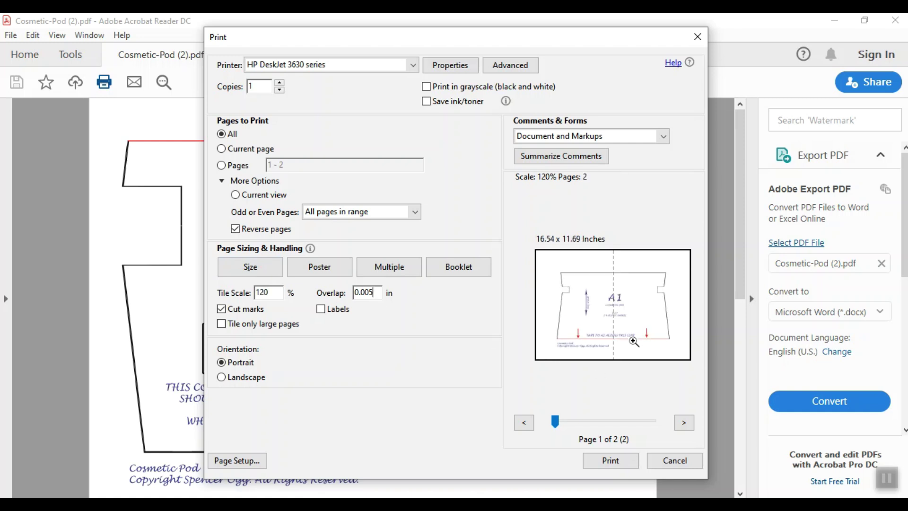